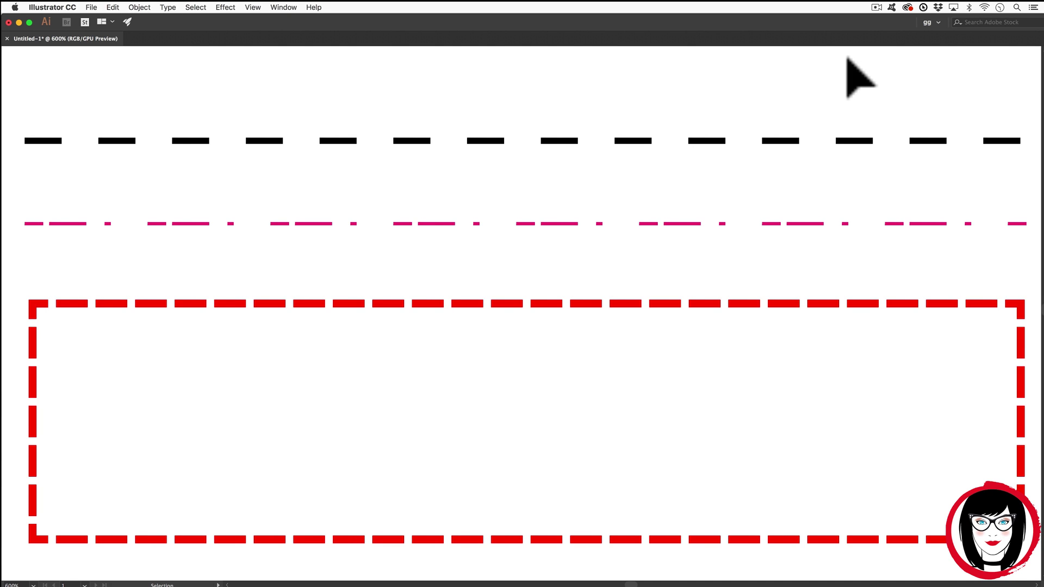
# Preview the black dashed line, magenta dash-dot line and red dashed rectangle examples by selecting each
pyautogui.click(769, 136)
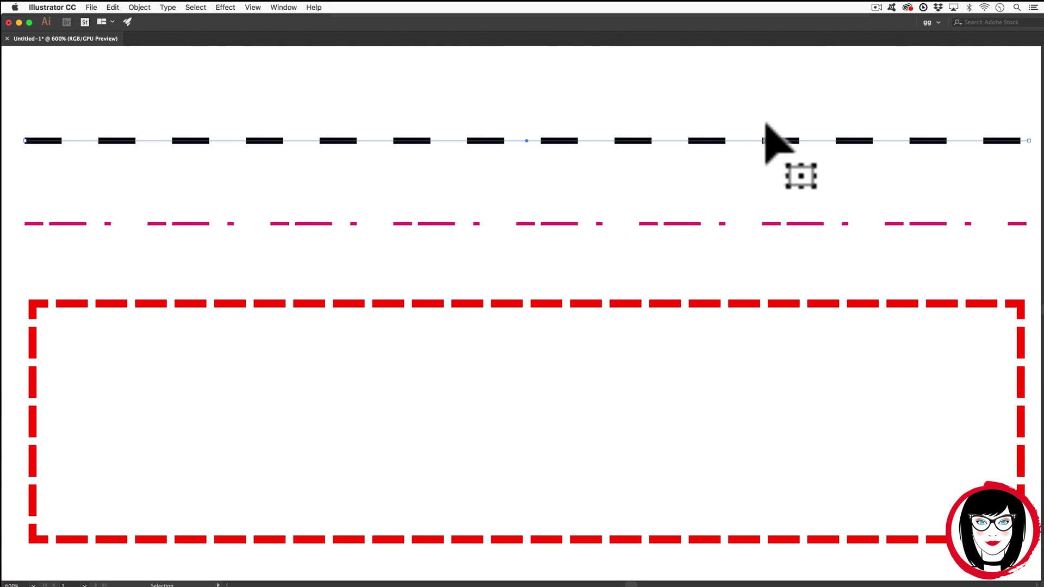
pyautogui.click(796, 224)
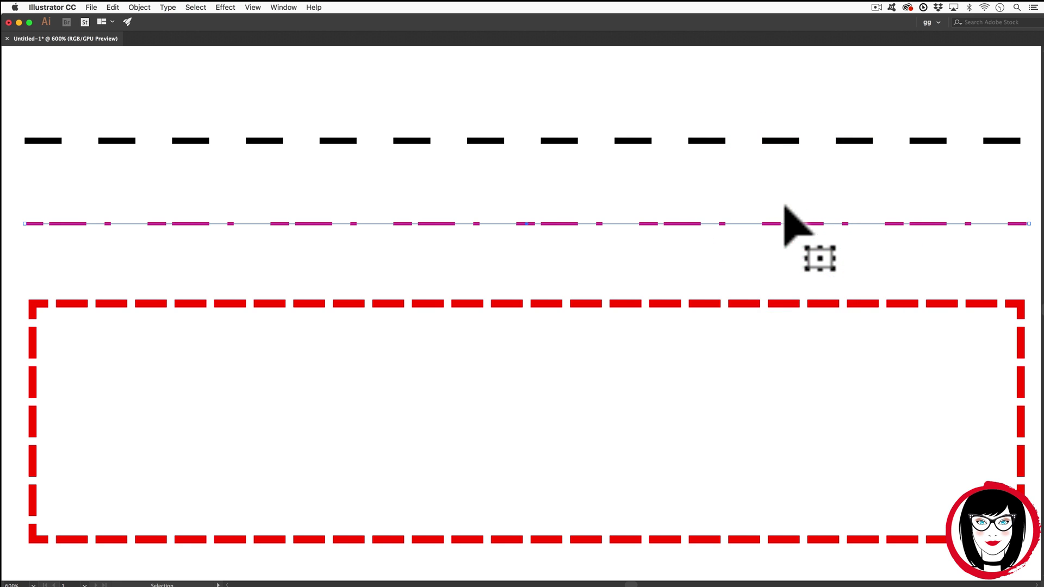
pyautogui.click(802, 303)
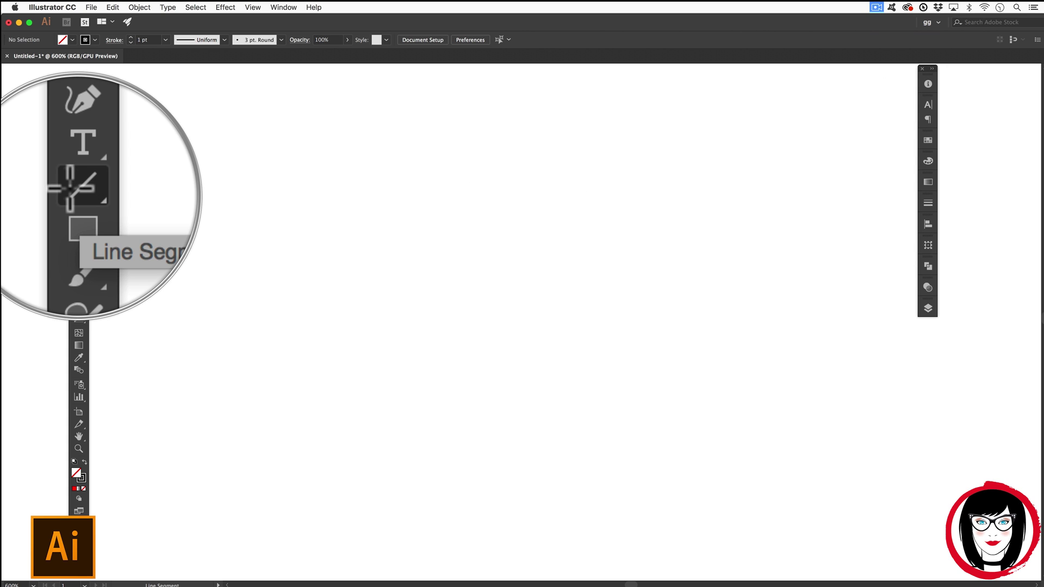
pyautogui.moveTo(78, 192); pyautogui.dragTo(128, 193)
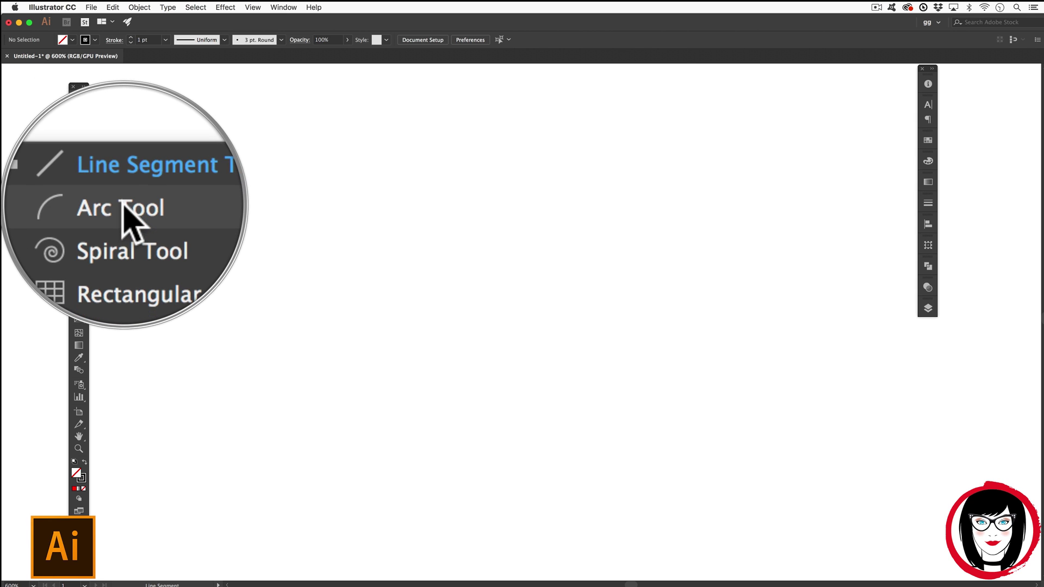
pyautogui.moveTo(129, 216); pyautogui.dragTo(83, 210)
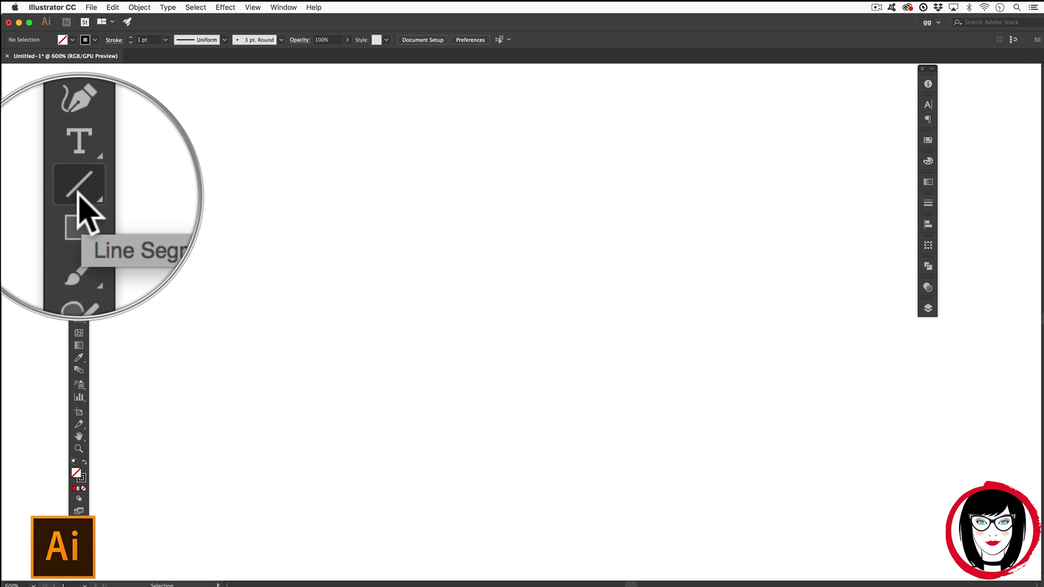
pyautogui.click(79, 193)
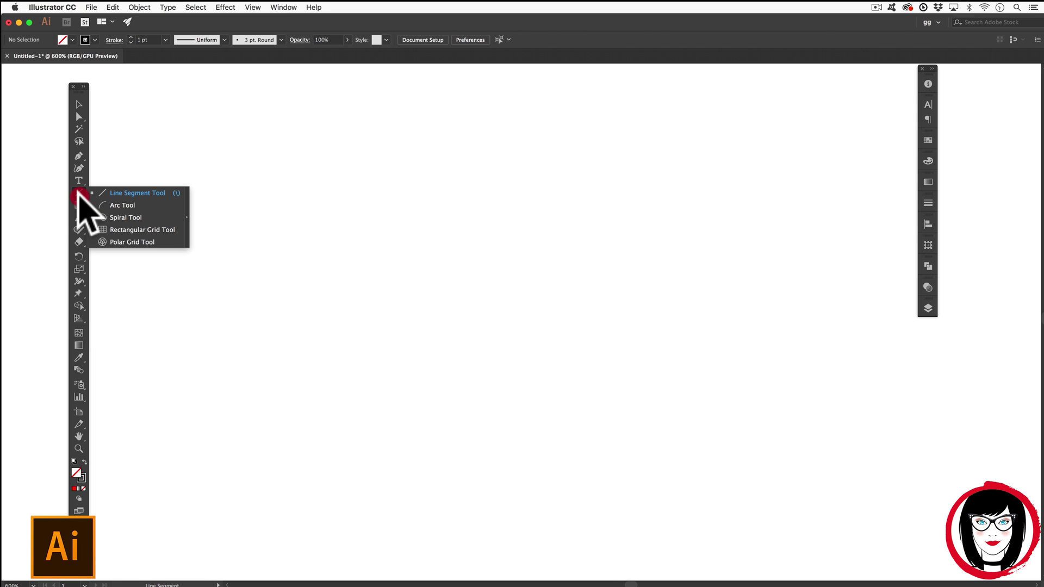
pyautogui.click(133, 193)
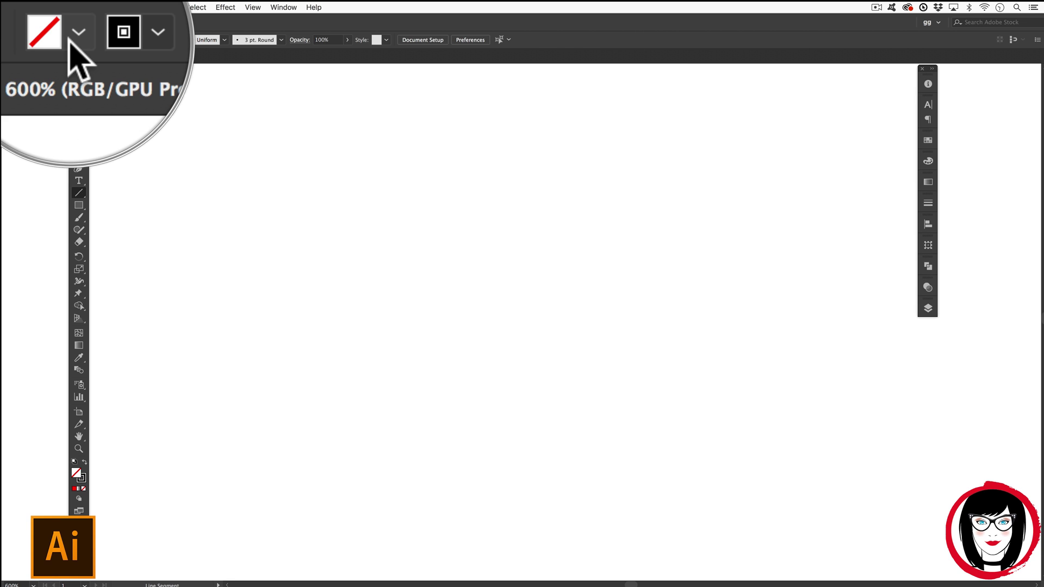
# Draw a straight horizontal line across the canvas, undoing and redrawing the first attempt
pyautogui.moveTo(257, 207); pyautogui.dragTo(625, 213)
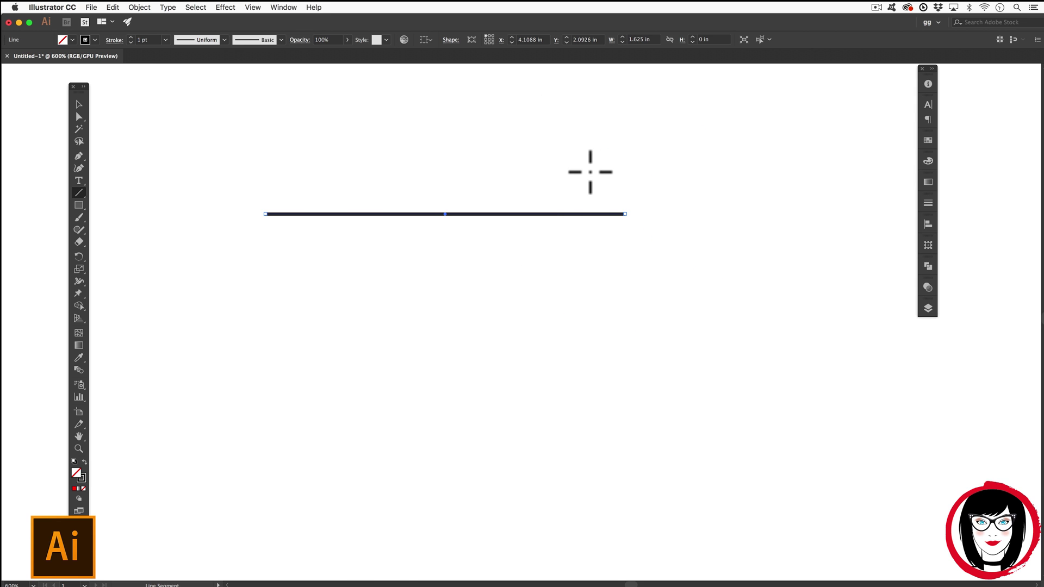
pyautogui.press('super')
pyautogui.press('super+z')
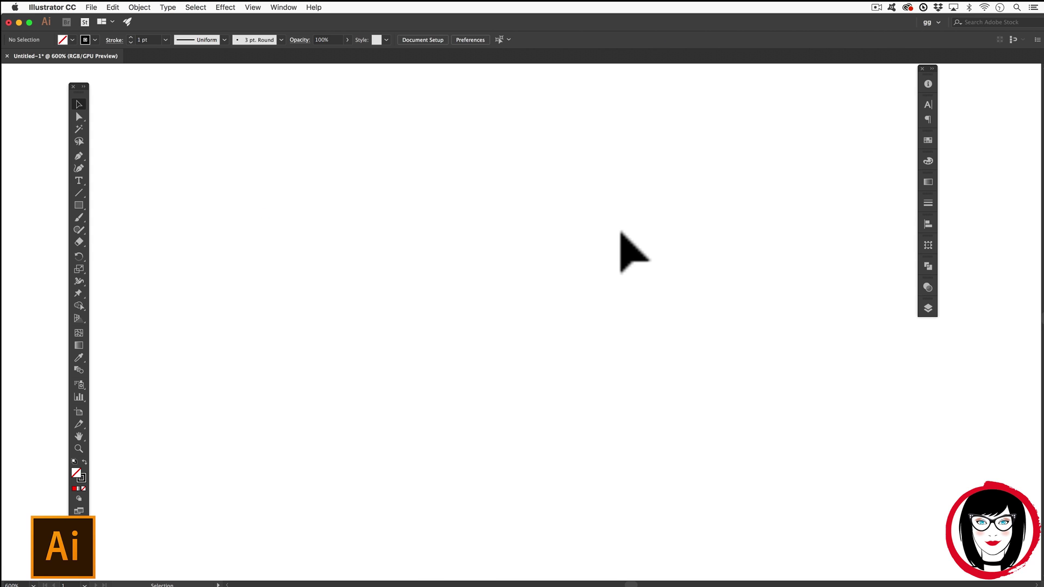
pyautogui.click(76, 194)
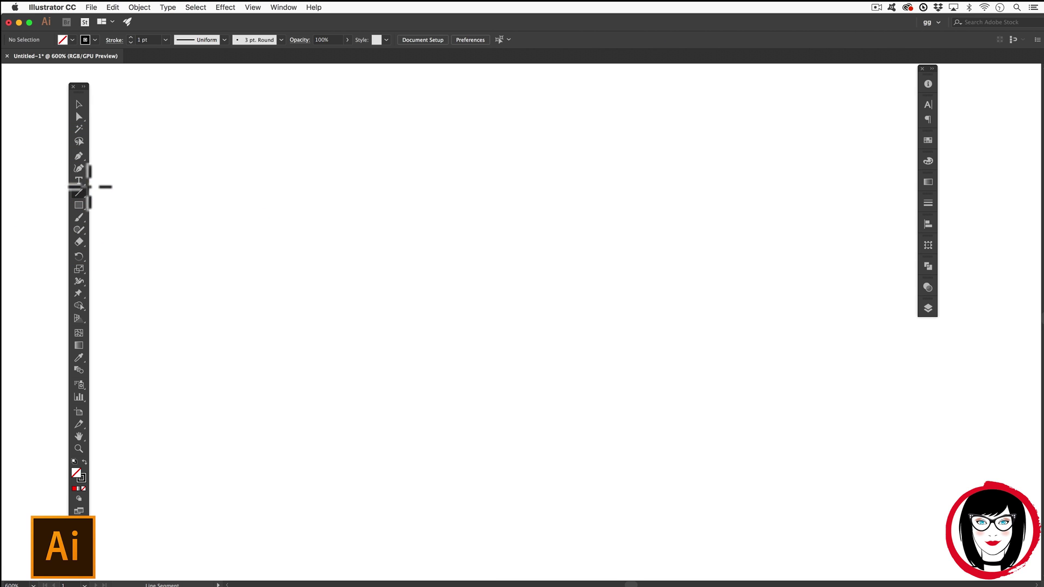
pyautogui.moveTo(272, 211); pyautogui.dragTo(668, 206)
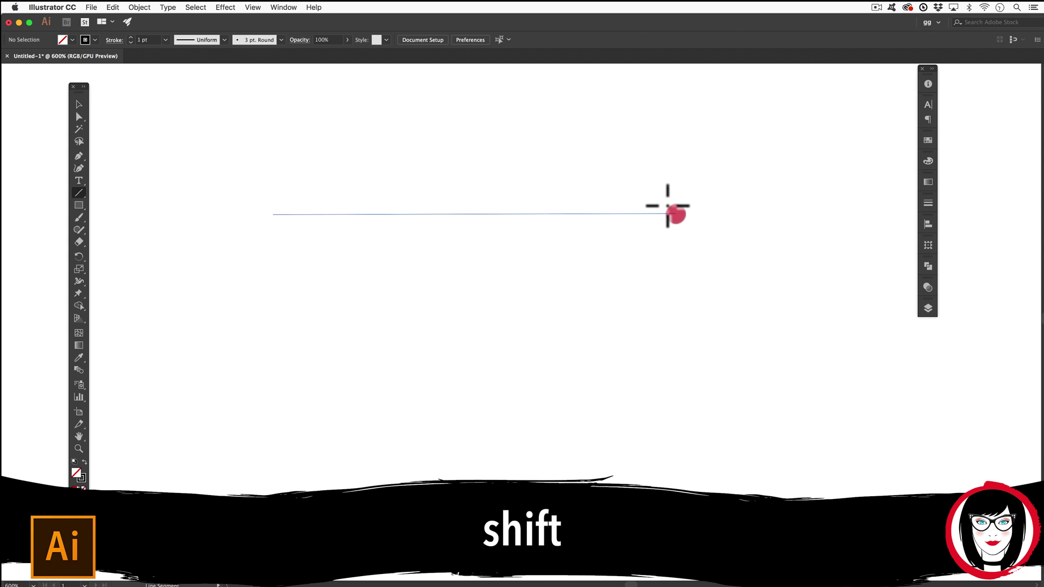
pyautogui.moveTo(668, 206); pyautogui.dragTo(670, 208)
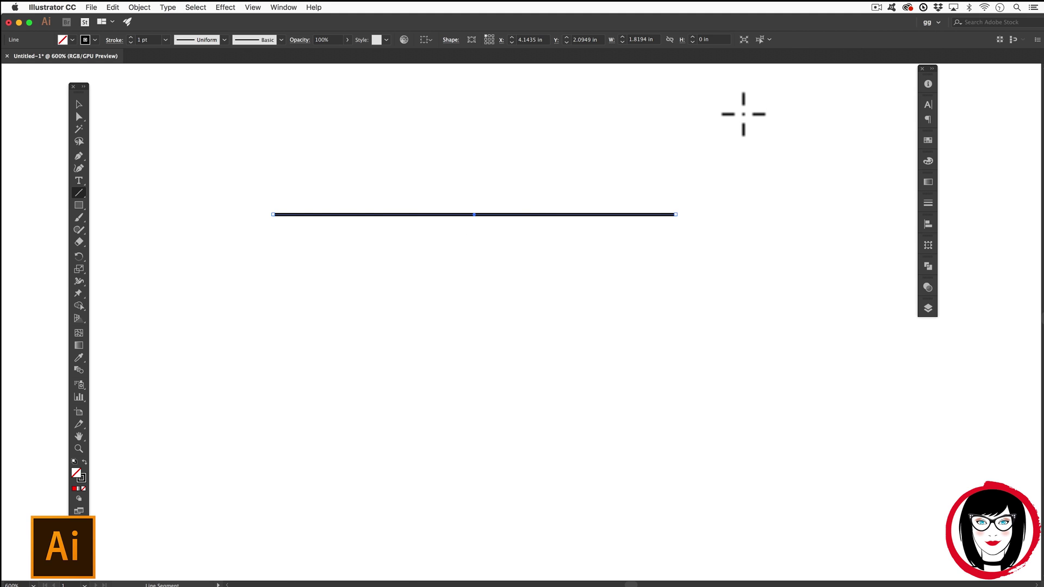
# Draw a straight vertical line to the right of the horizontal one
pyautogui.moveTo(751, 122); pyautogui.dragTo(756, 400)
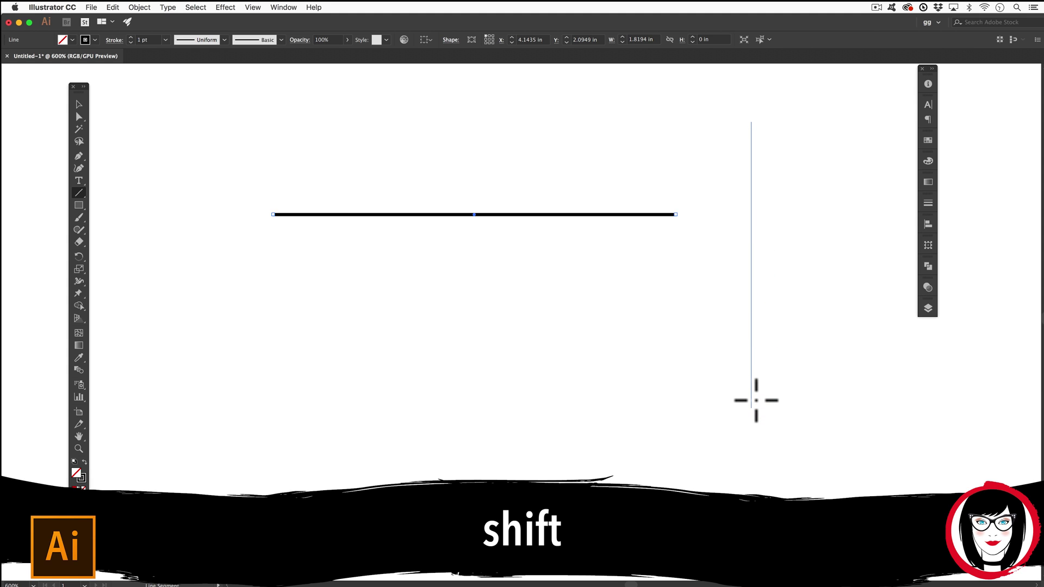
pyautogui.moveTo(755, 401); pyautogui.dragTo(750, 403)
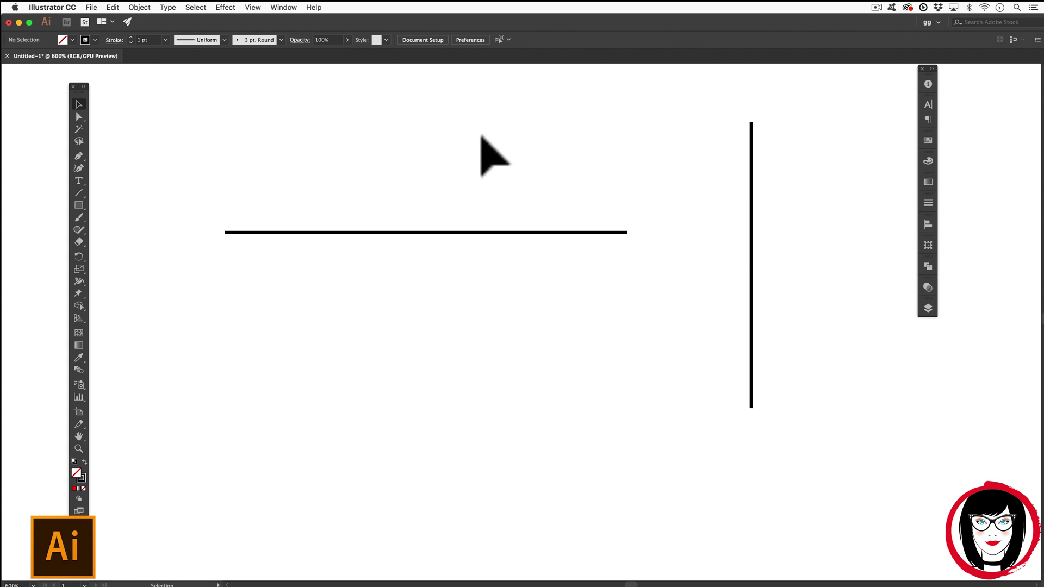
pyautogui.moveTo(497, 133); pyautogui.dragTo(836, 399)
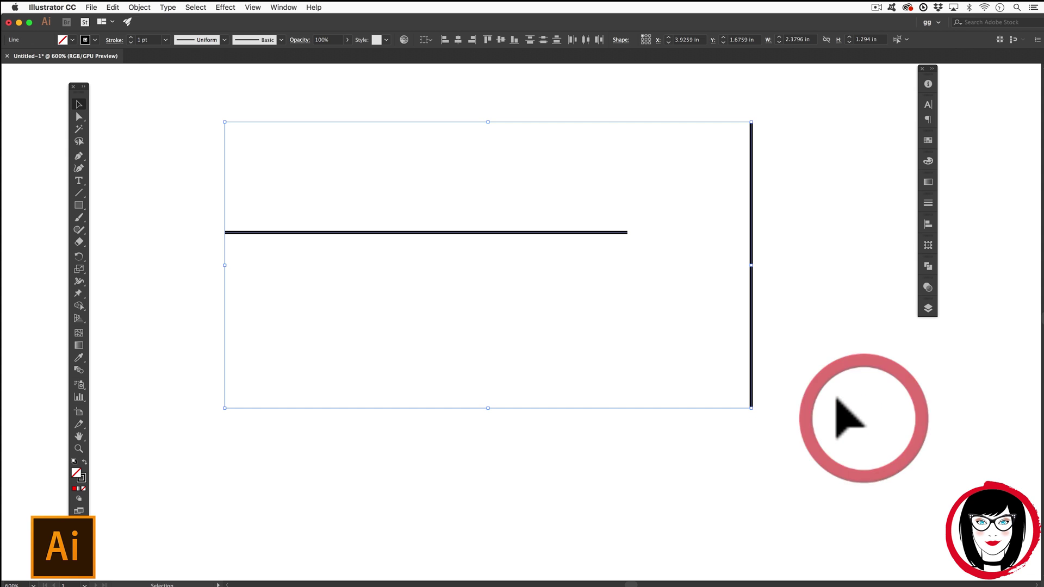
# Select only the horizontal line and bring up the Stroke panel from the Window menu
pyautogui.click(837, 399)
pyautogui.moveTo(487, 143); pyautogui.dragTo(547, 348)
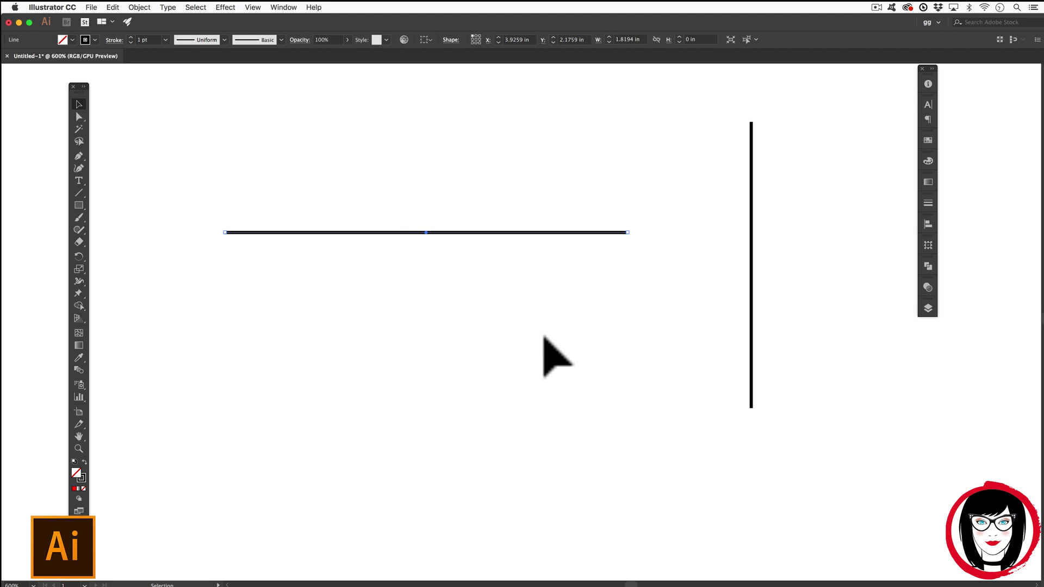
pyautogui.click(544, 337)
pyautogui.moveTo(411, 197); pyautogui.dragTo(517, 252)
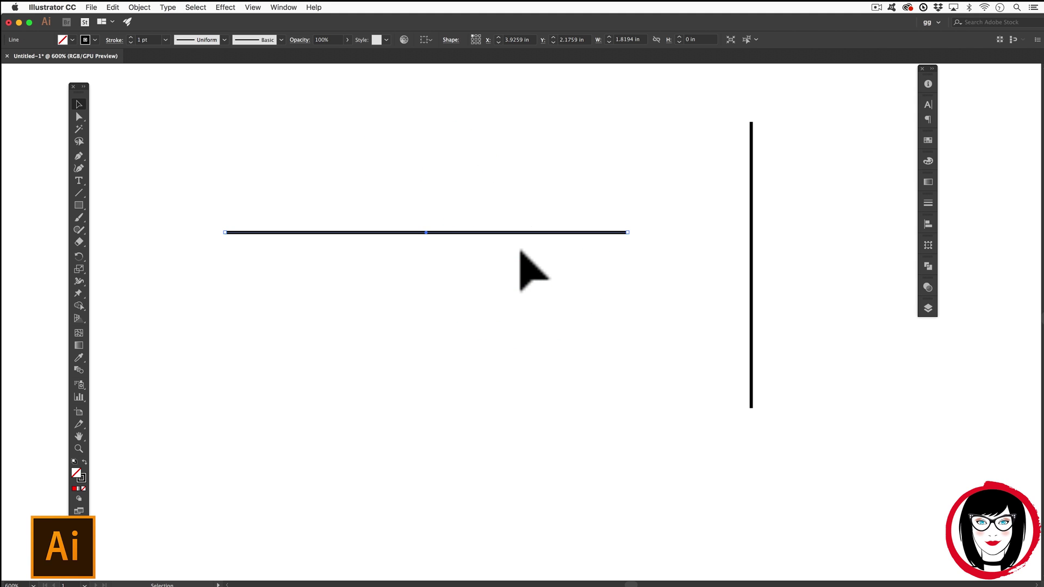
pyautogui.click(560, 220)
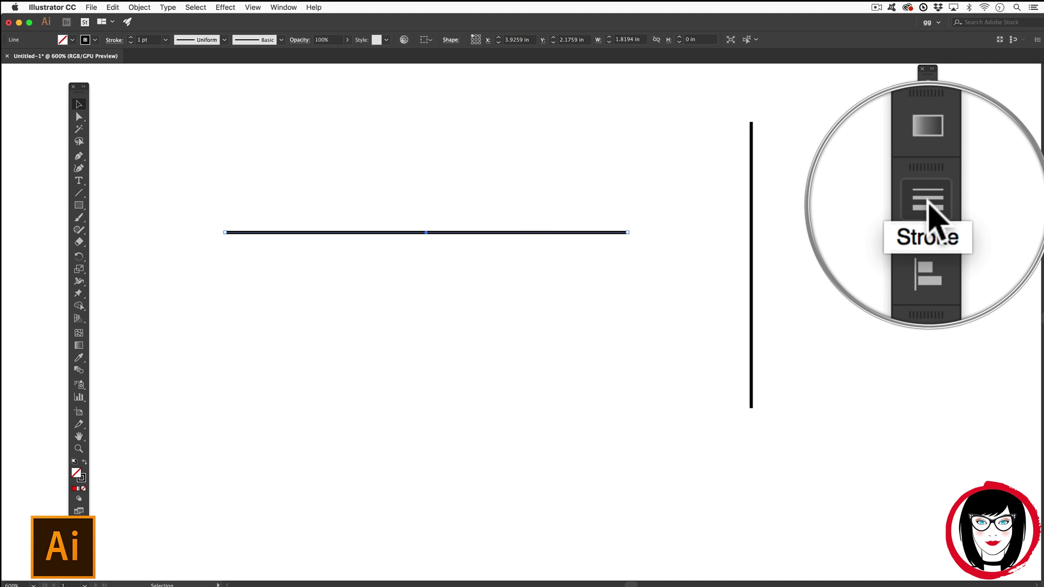
pyautogui.click(283, 7)
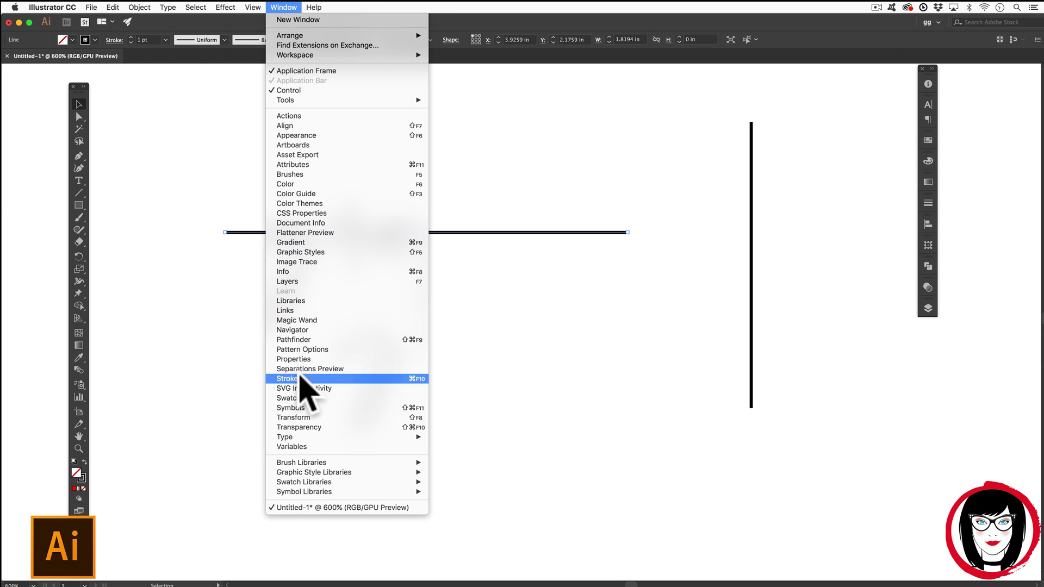
pyautogui.click(298, 379)
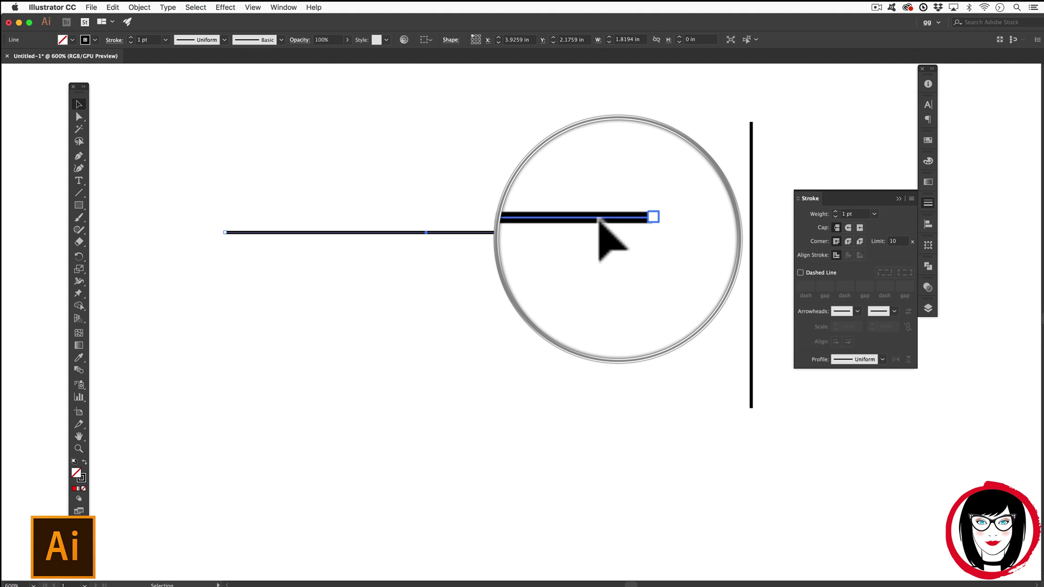
# Make the horizontal line dashed with 12 pt dashes and matching 12 pt gaps
pyautogui.click(800, 272)
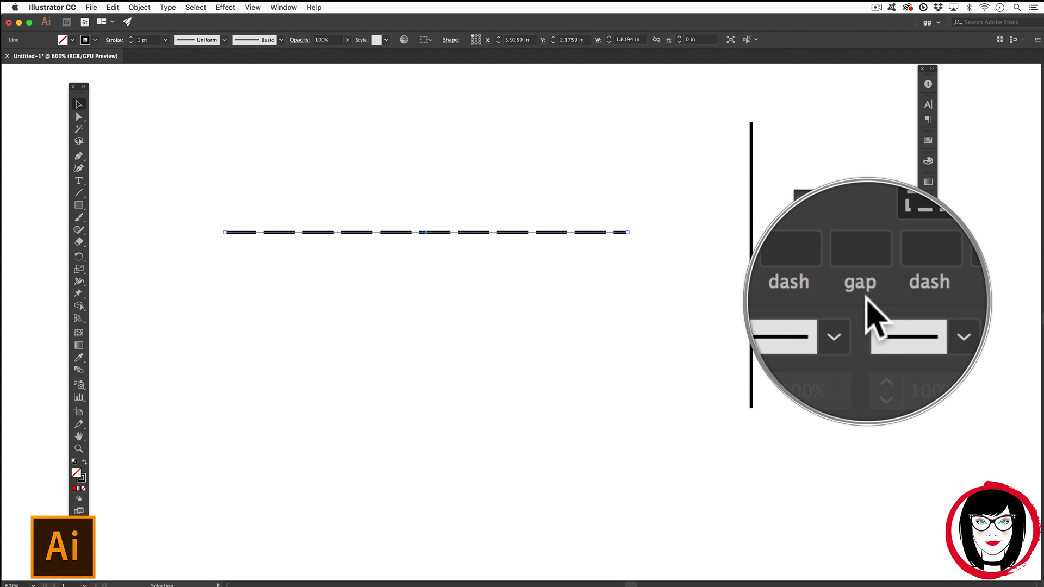
pyautogui.click(825, 286)
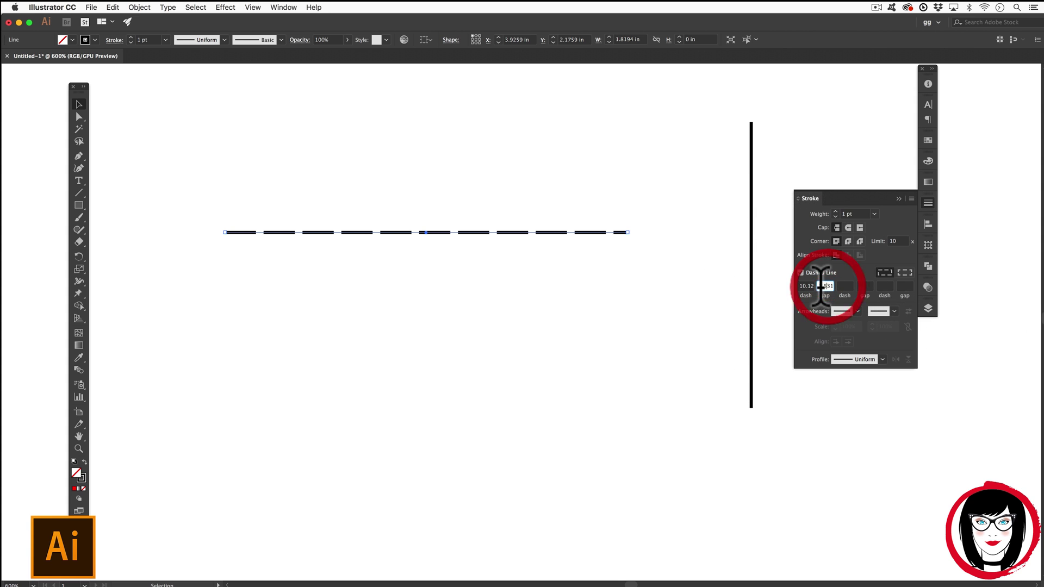
pyautogui.press('BackSpace')
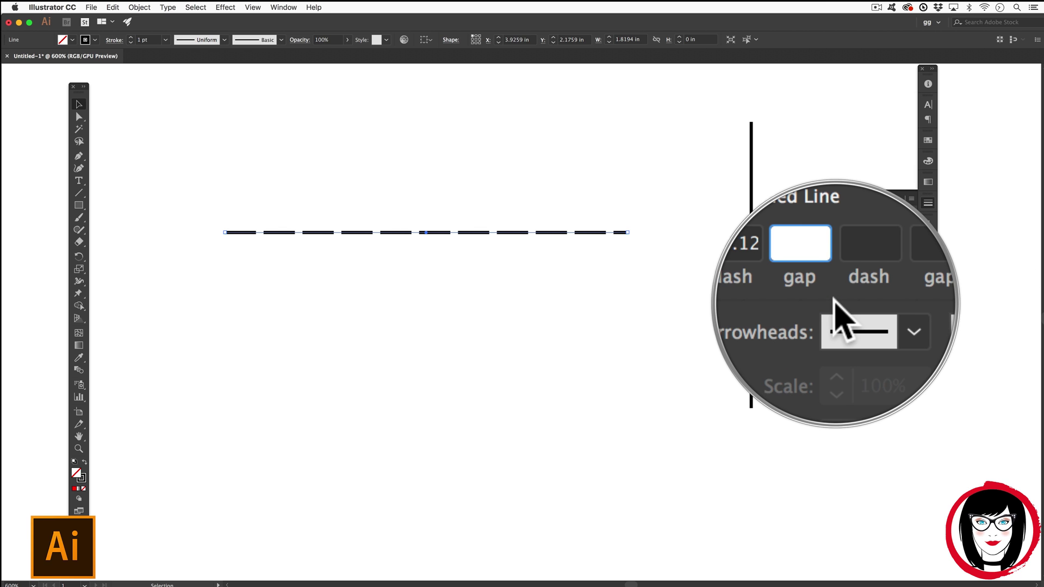
pyautogui.click(806, 287)
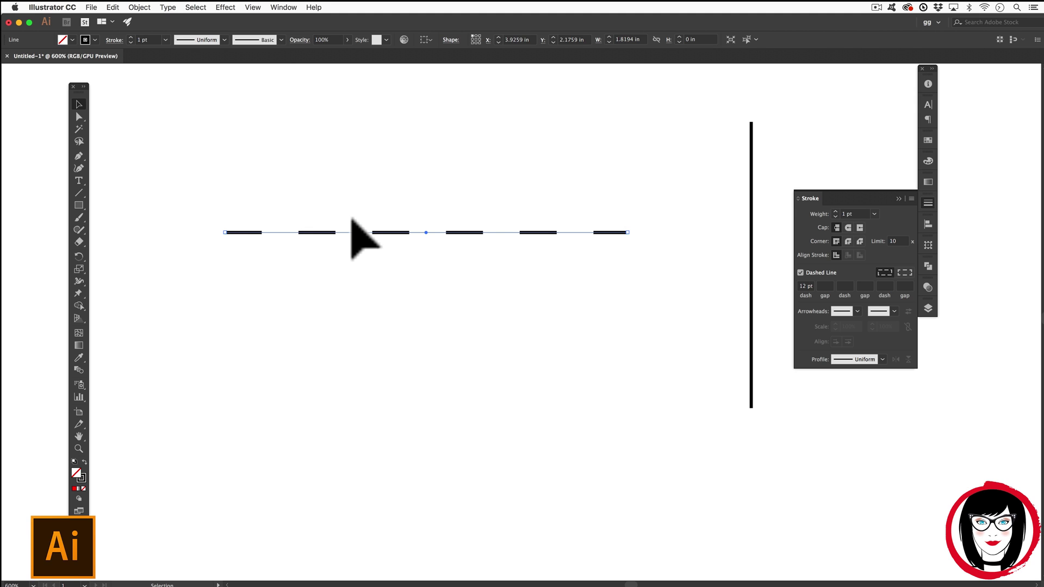
# Move the dashed line higher, raise its weight to 4 pt, and drag a copy downward
pyautogui.click(433, 234)
pyautogui.moveTo(444, 215); pyautogui.dragTo(500, 220)
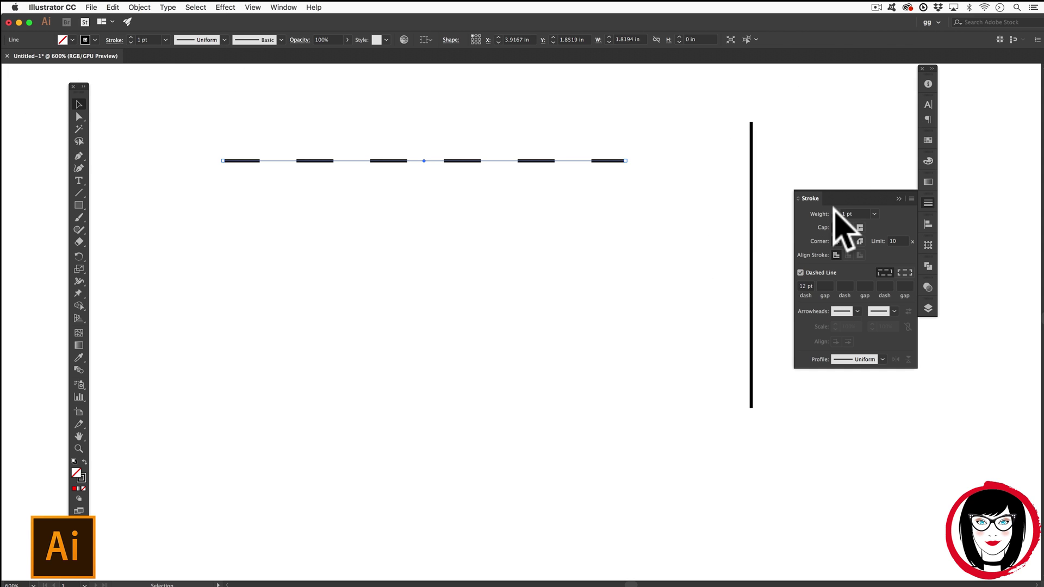
pyautogui.click(833, 210)
pyautogui.click(833, 210)
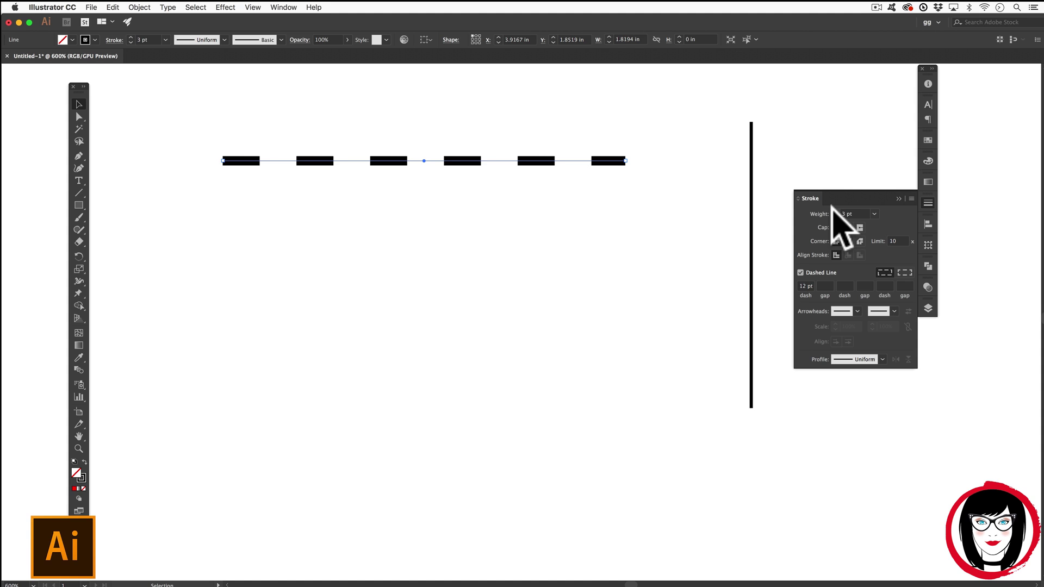
pyautogui.click(833, 210)
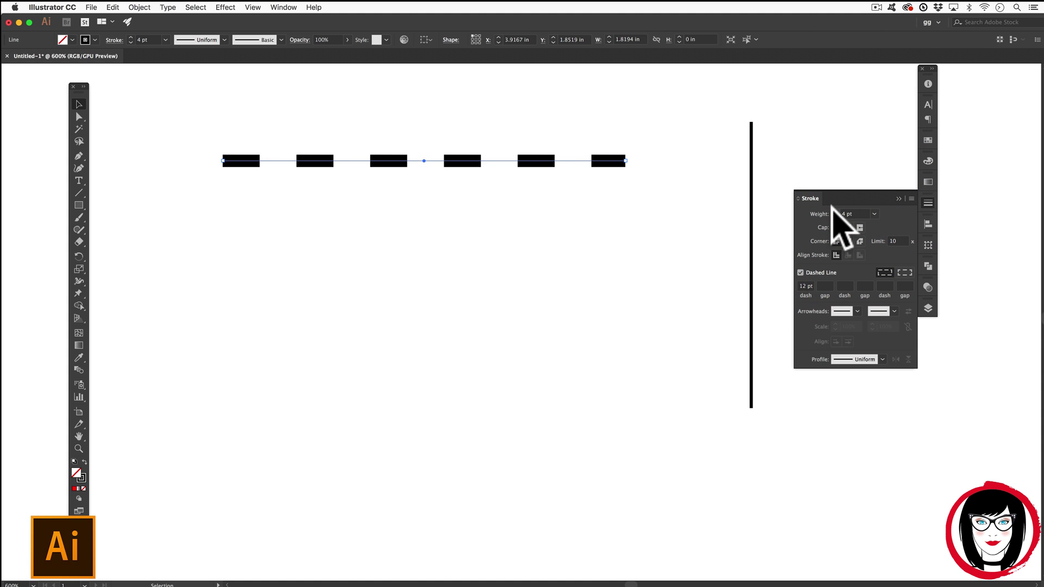
pyautogui.click(475, 159)
pyautogui.moveTo(476, 159); pyautogui.dragTo(483, 251)
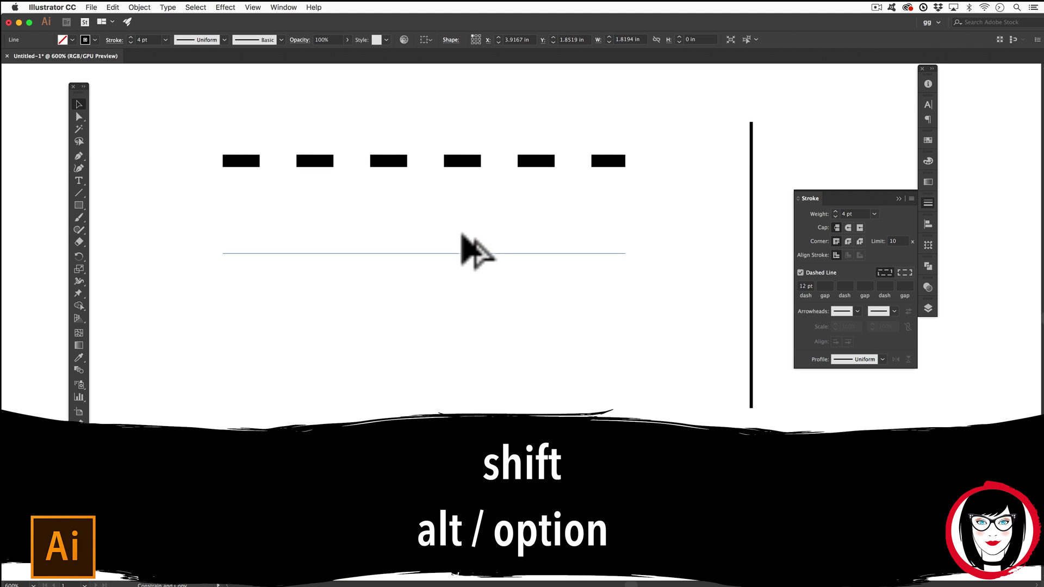
# Give the lower dashed copy a 2 pt weight and 6 pt dashes
pyautogui.moveTo(483, 251); pyautogui.dragTo(478, 253)
pyautogui.click(538, 280)
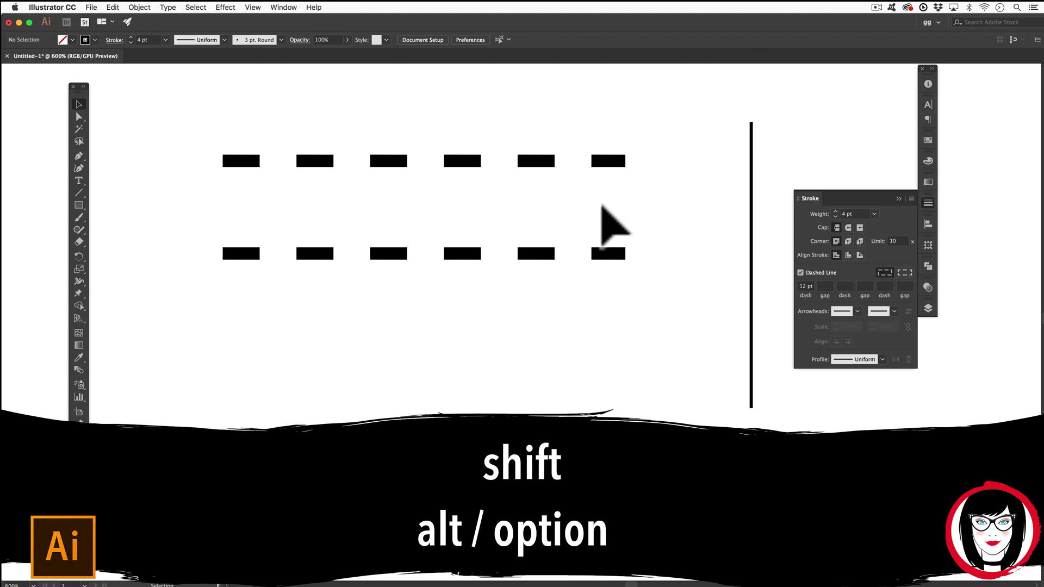
pyautogui.moveTo(645, 285); pyautogui.dragTo(399, 210)
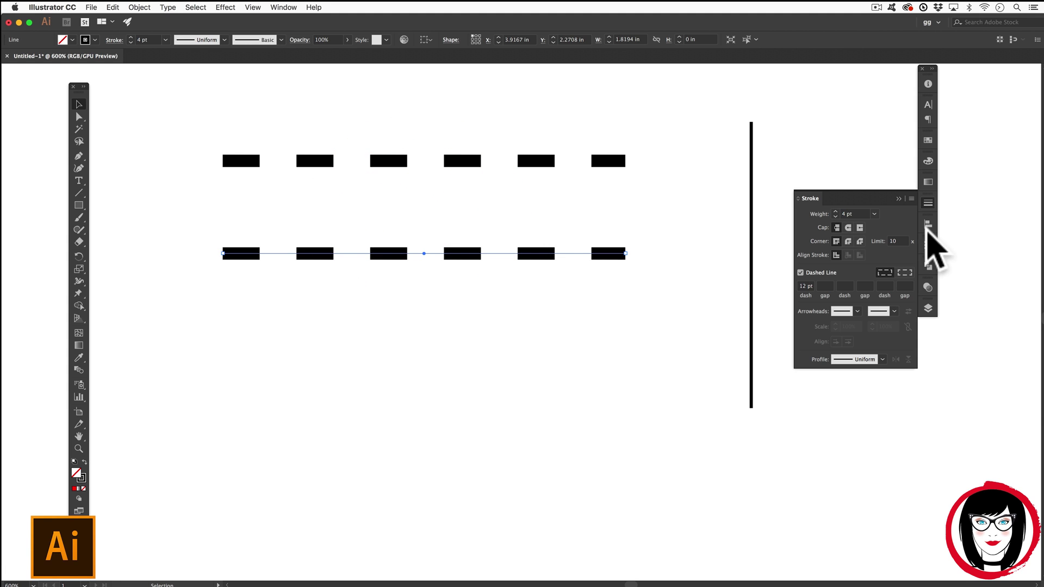
pyautogui.click(836, 216)
pyautogui.click(836, 216)
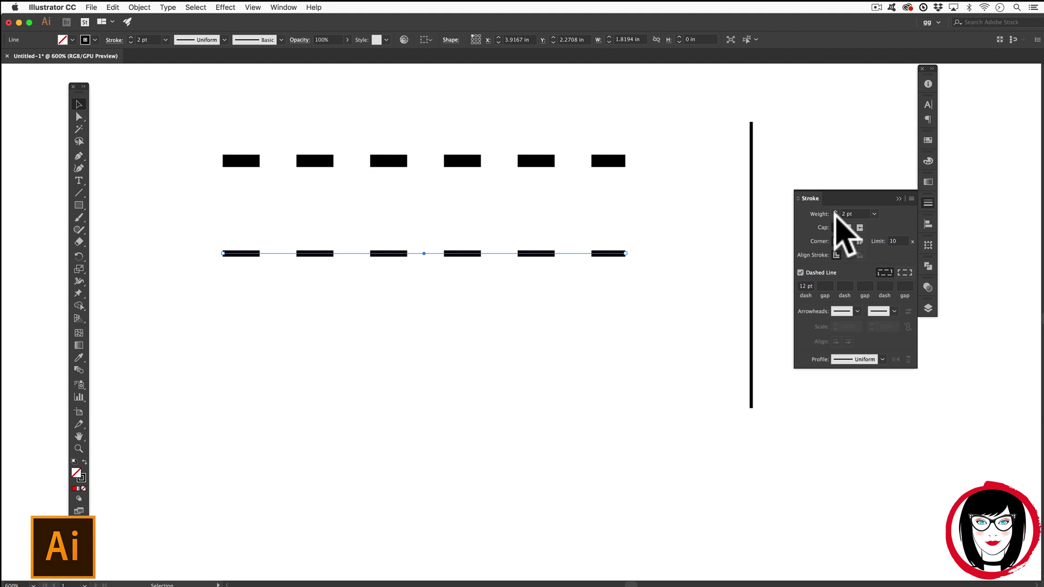
pyautogui.click(806, 286)
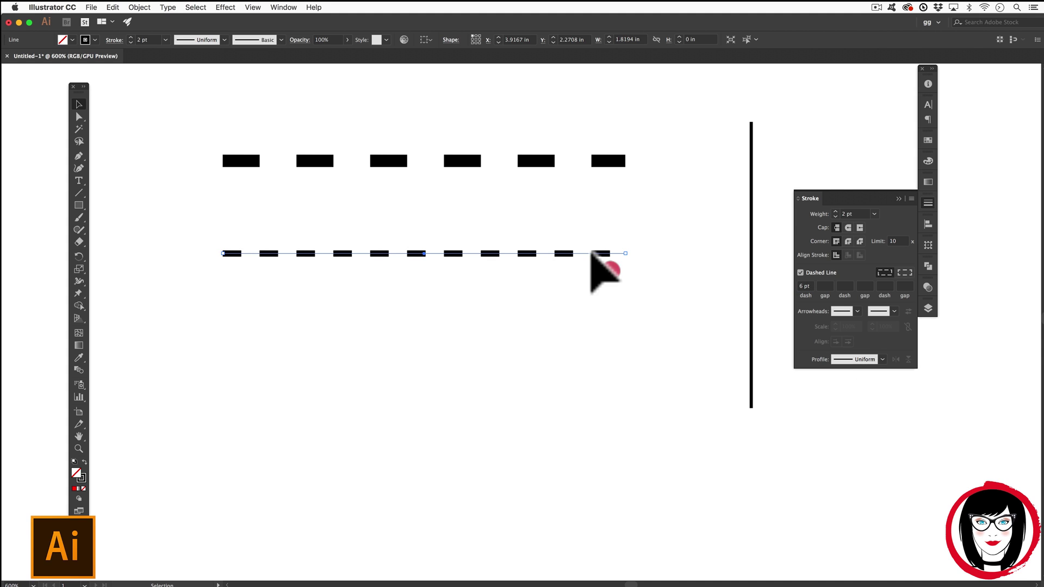
pyautogui.click(603, 262)
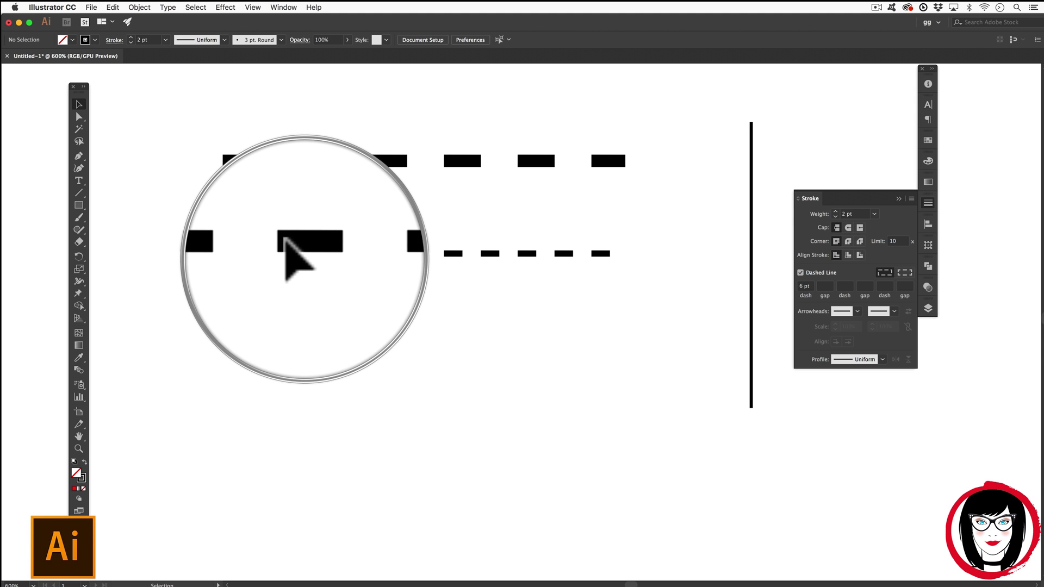
# Duplicate both dashed lines below the originals and begin editing the second line's gap
pyautogui.moveTo(317, 258); pyautogui.dragTo(380, 192)
pyautogui.click(391, 197)
pyautogui.click(523, 202)
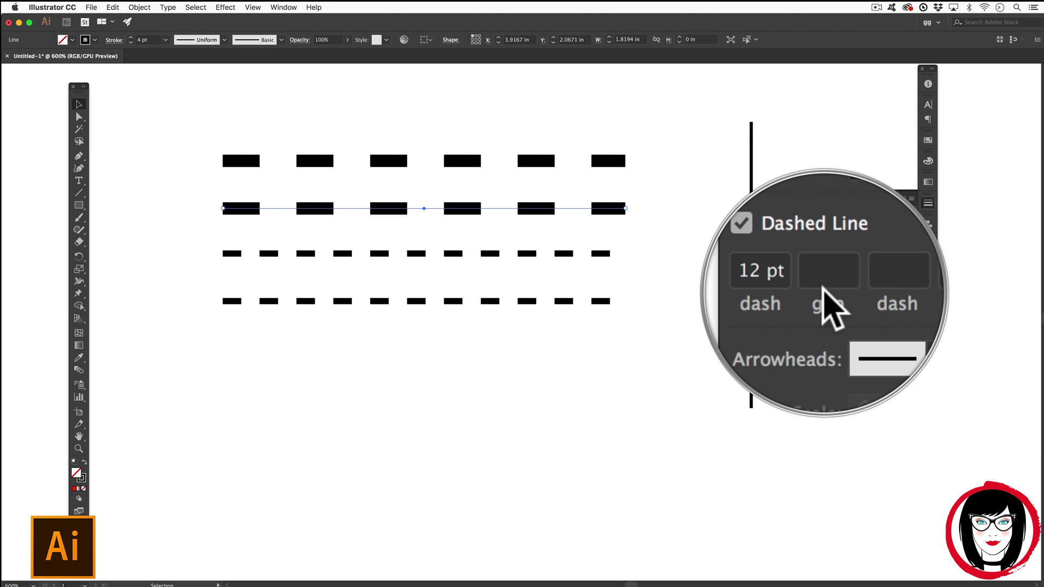
pyautogui.click(826, 288)
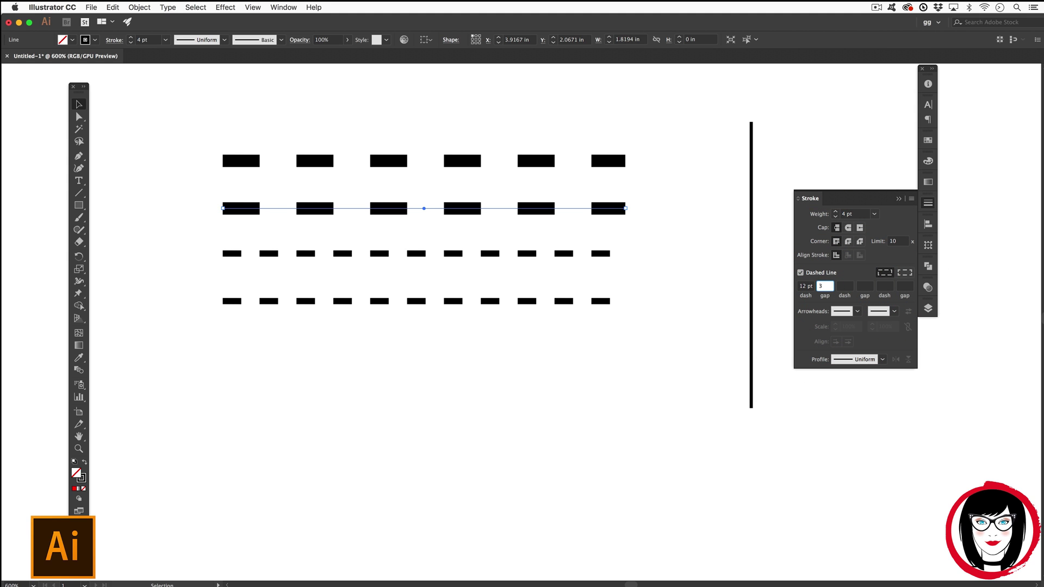
# Set a 3 pt gap on the second line, align it beside the top line, and colour both magenta
pyautogui.press('Return')
pyautogui.click(612, 348)
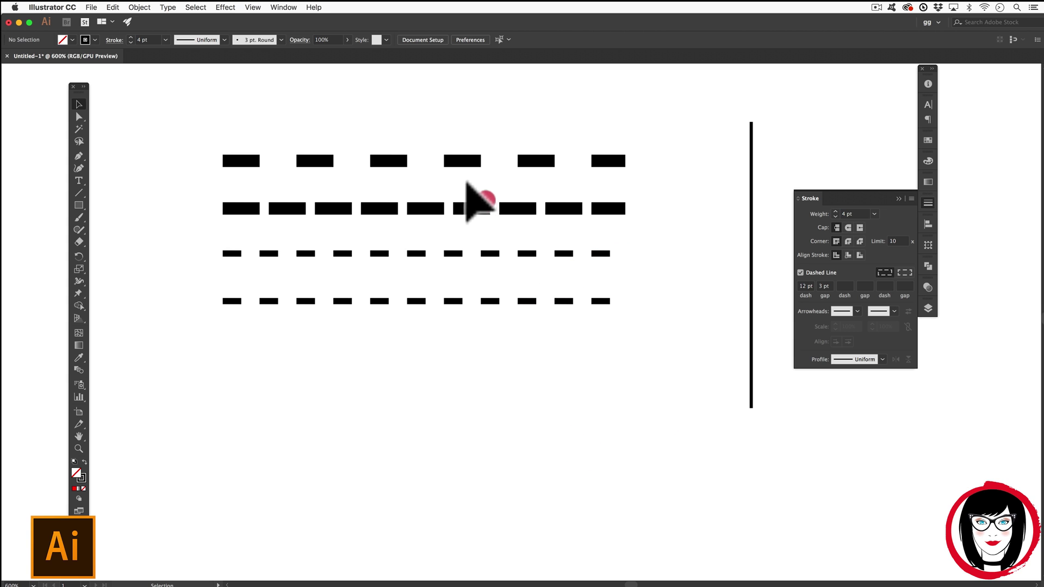
pyautogui.moveTo(467, 184)
pyautogui.mouseDown()
pyautogui.moveTo(457, 170)
pyautogui.moveTo(462, 184)
pyautogui.mouseUp()
pyautogui.click(72, 39)
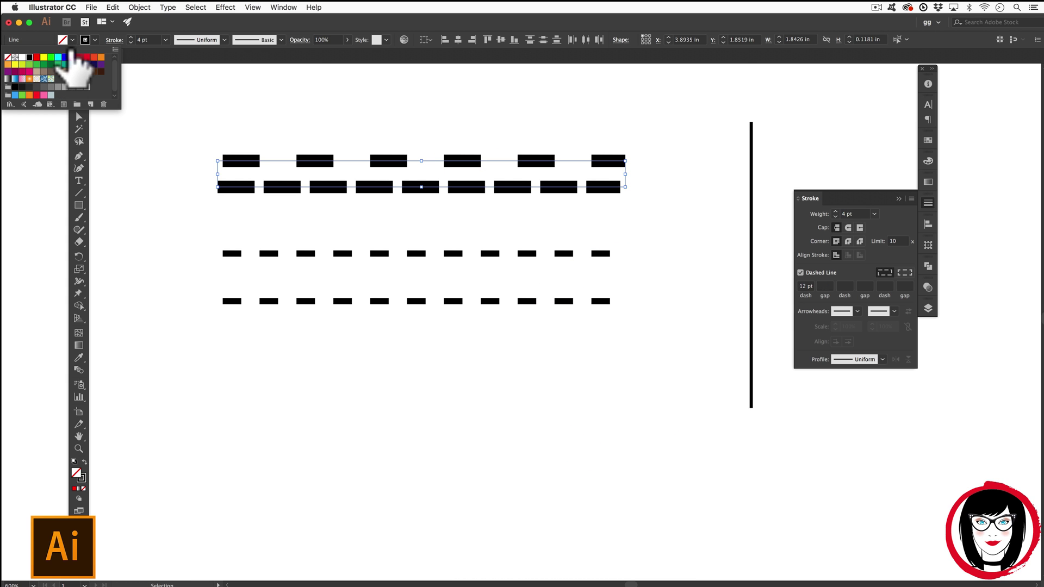
pyautogui.click(72, 57)
pyautogui.click(628, 227)
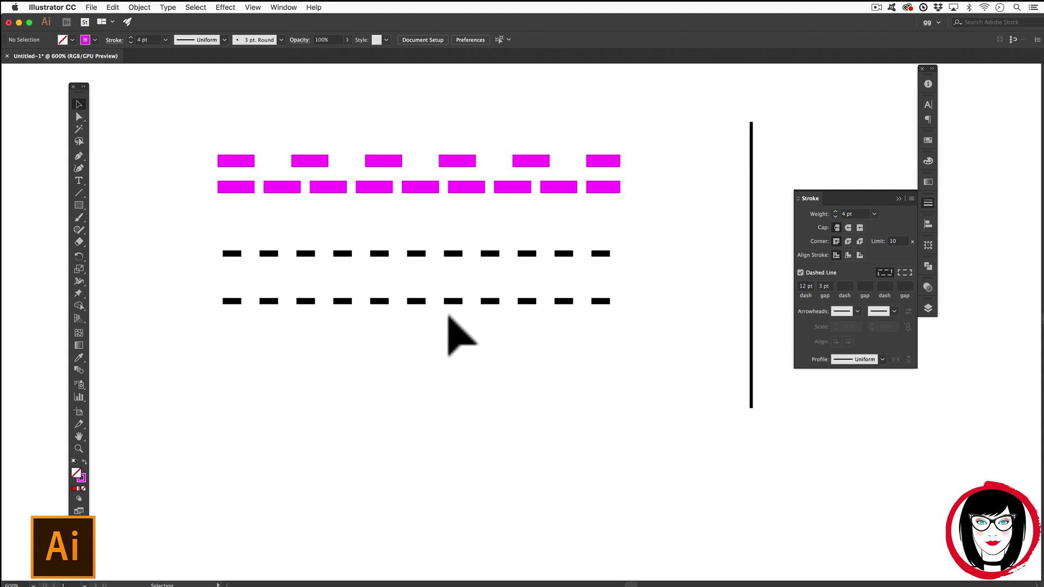
# Give the bottom dashed line a 3 pt gap
pyautogui.moveTo(489, 354); pyautogui.dragTo(362, 283)
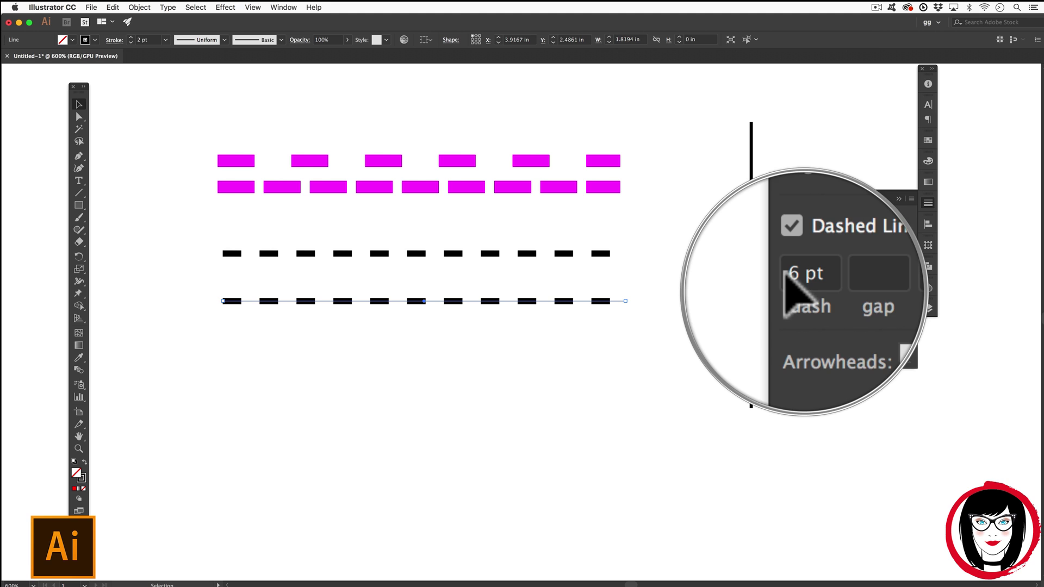
pyautogui.write('3')
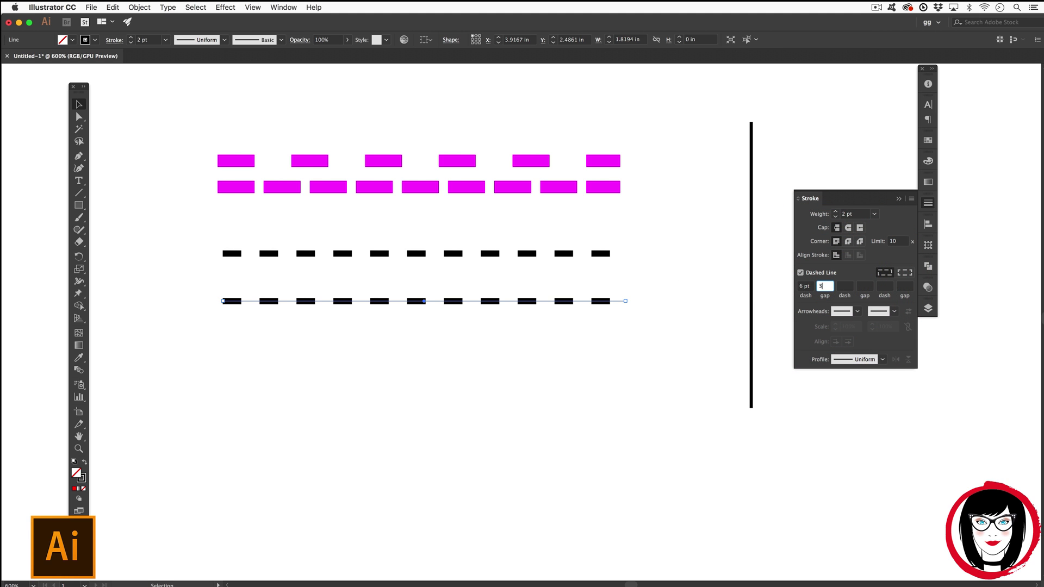
pyautogui.press('Return')
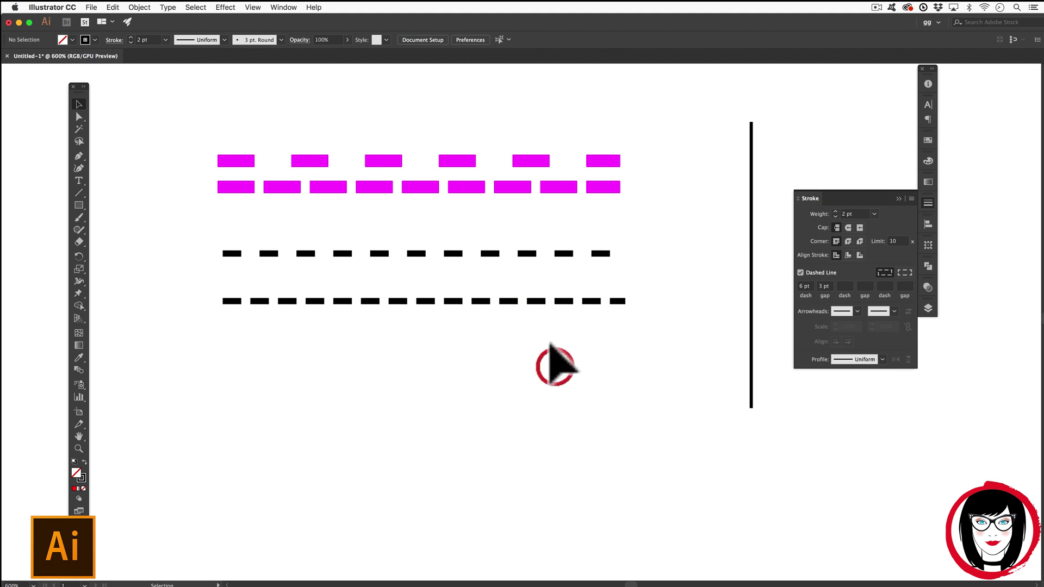
# Colour both thin dashed lines blue
pyautogui.moveTo(554, 366); pyautogui.dragTo(408, 234)
pyautogui.click(95, 40)
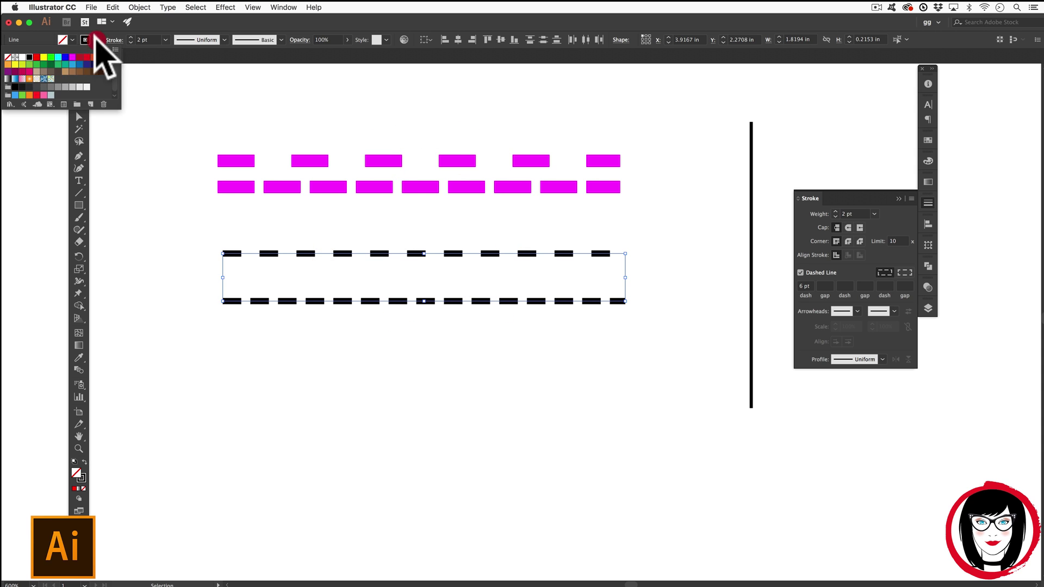
pyautogui.click(65, 57)
pyautogui.click(348, 305)
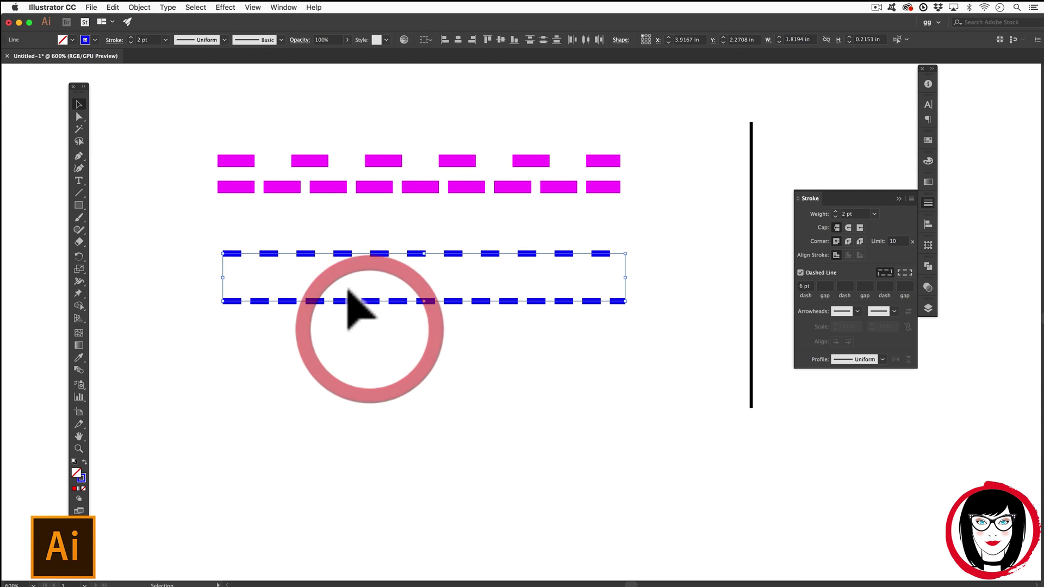
pyautogui.click(419, 352)
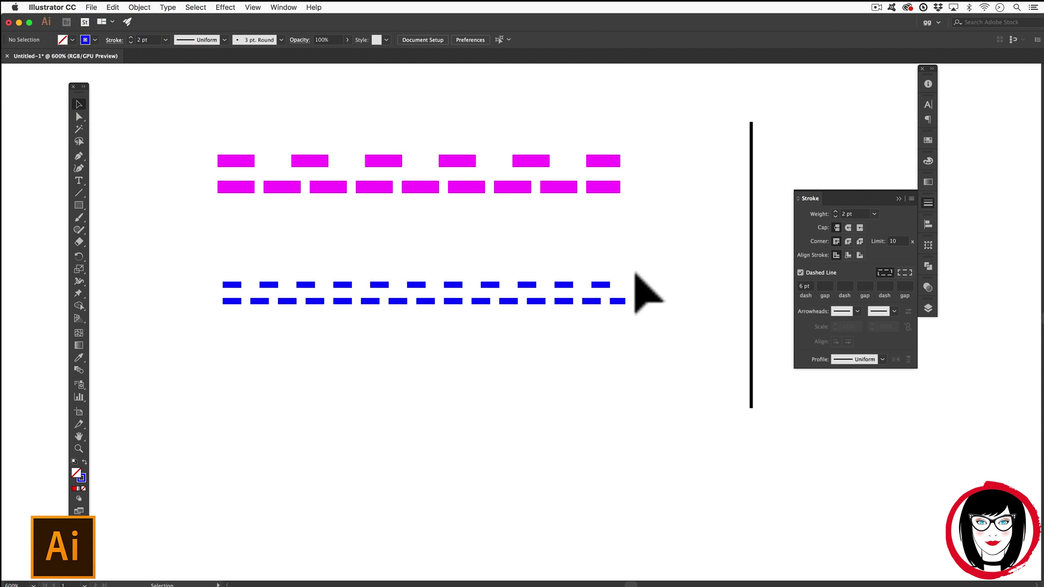
pyautogui.click(633, 273)
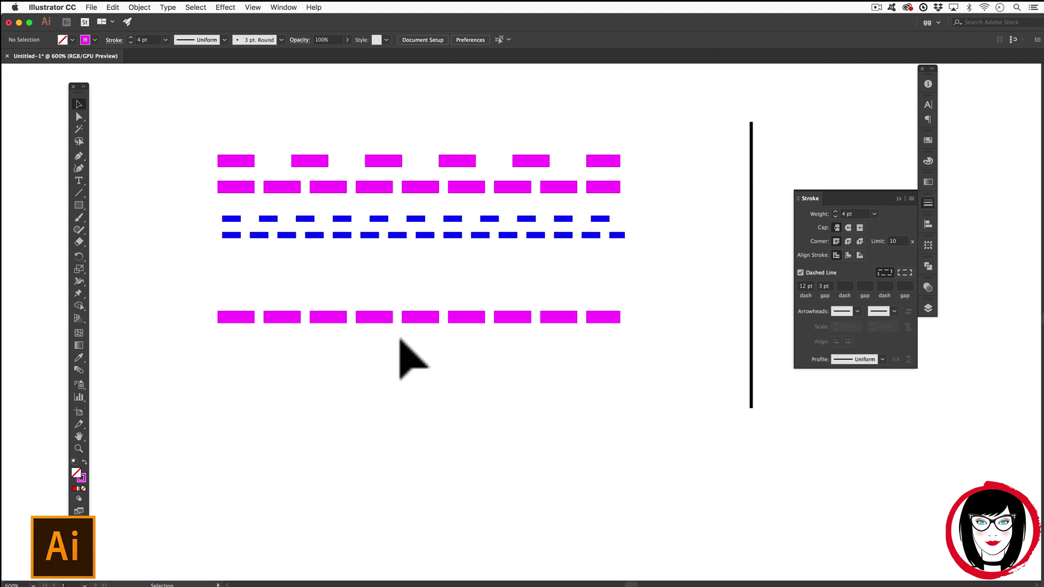
pyautogui.click(340, 316)
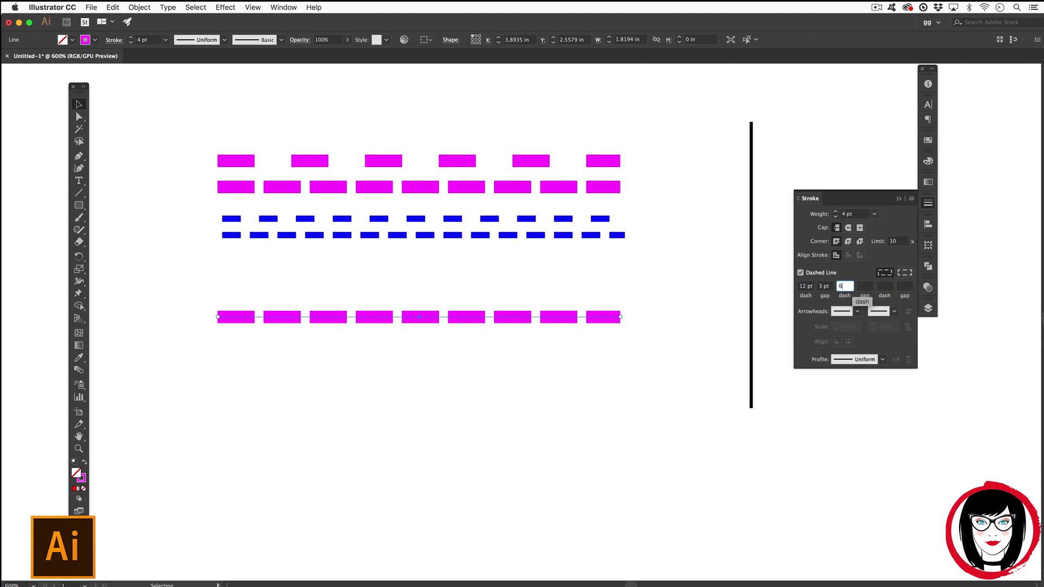
# Give the bottom line a 6 pt second dash, 1 pt weight and orange stroke
pyautogui.press('Return')
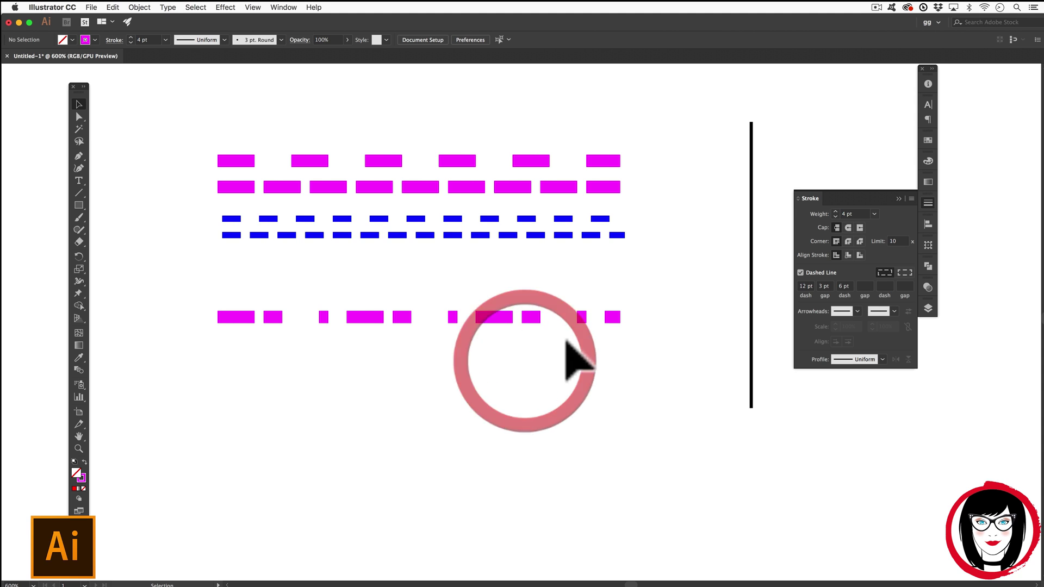
pyautogui.click(131, 42)
pyautogui.click(131, 42)
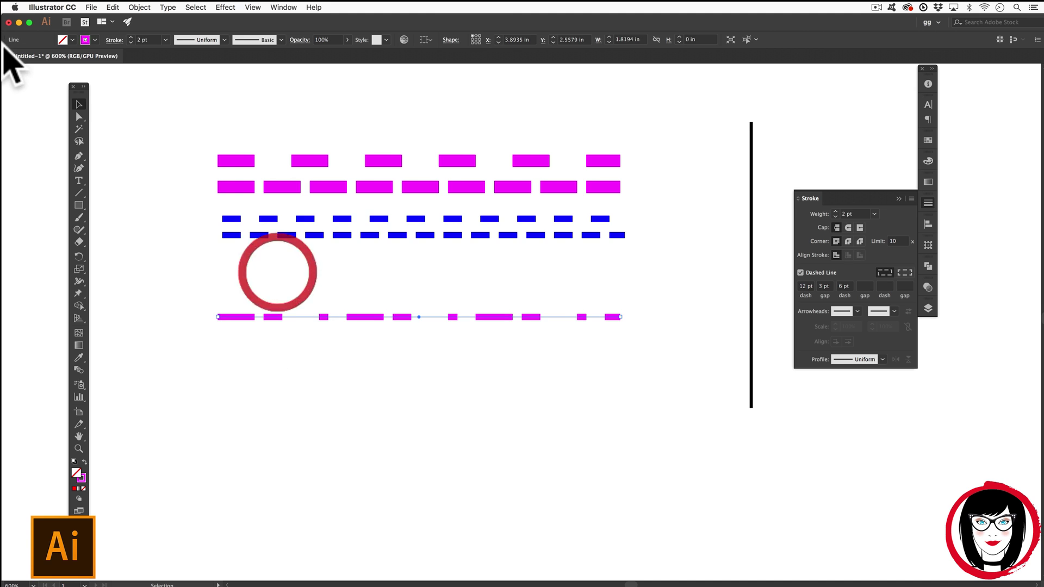
pyautogui.click(95, 40)
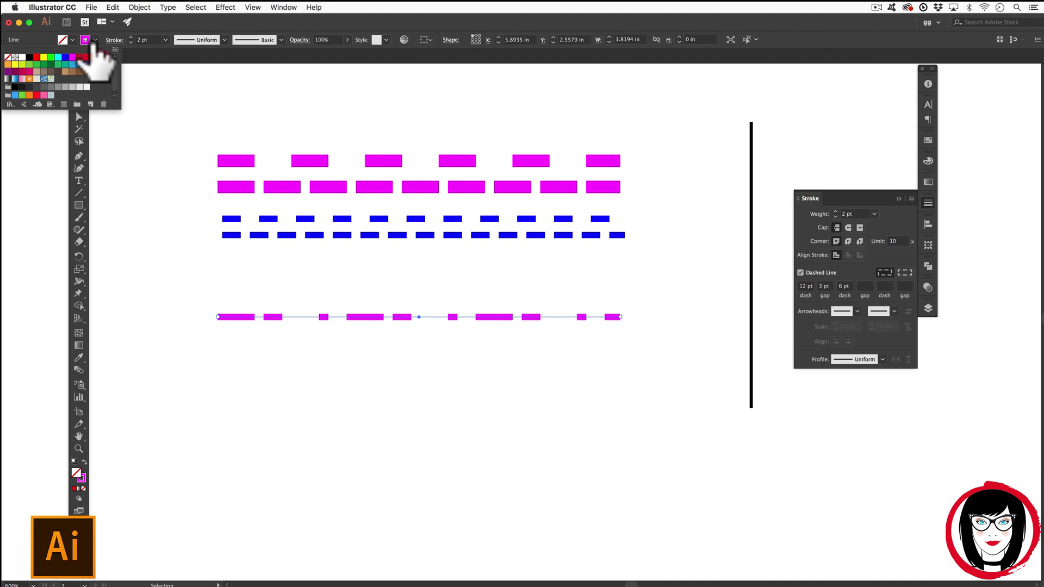
pyautogui.click(99, 56)
pyautogui.click(296, 401)
pyautogui.click(305, 351)
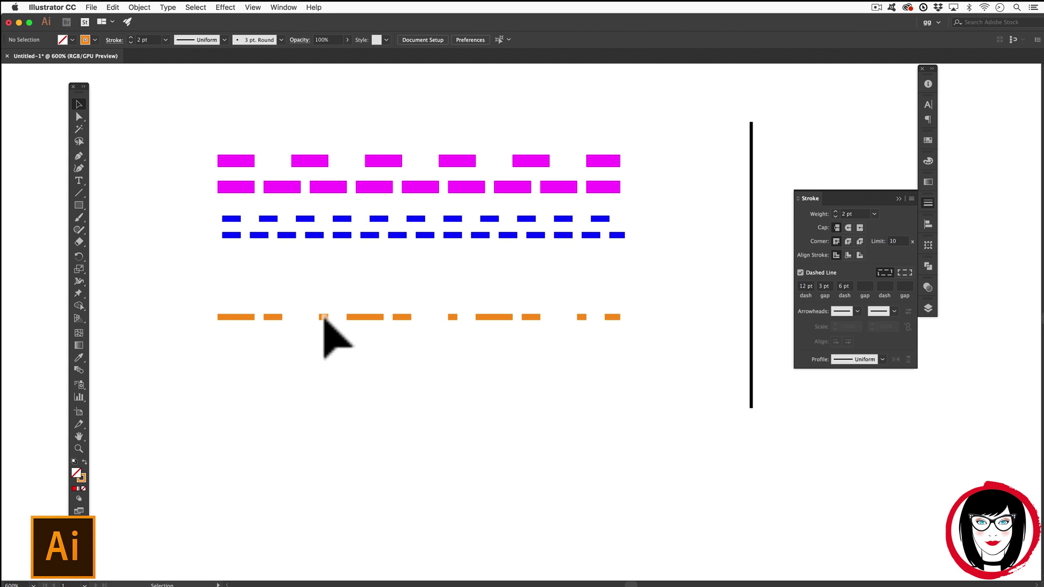
# Move the orange dashed line up just below the blue lines
pyautogui.click(406, 319)
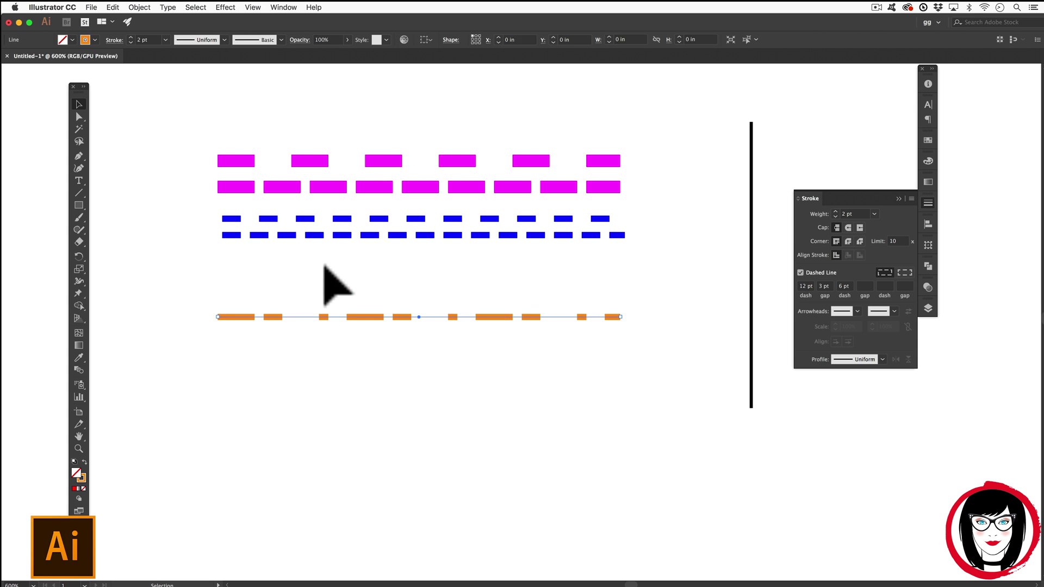
pyautogui.click(415, 350)
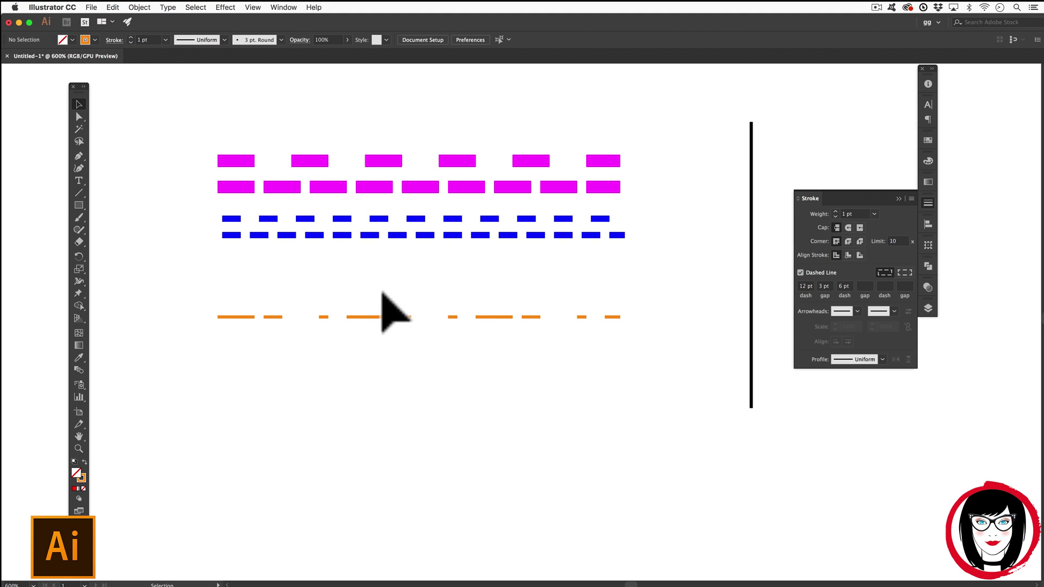
pyautogui.moveTo(396, 302); pyautogui.dragTo(403, 263)
# Draw a rectangle below the lines, inheriting the orange 12-3-6 pt dashed stroke
pyautogui.click(426, 343)
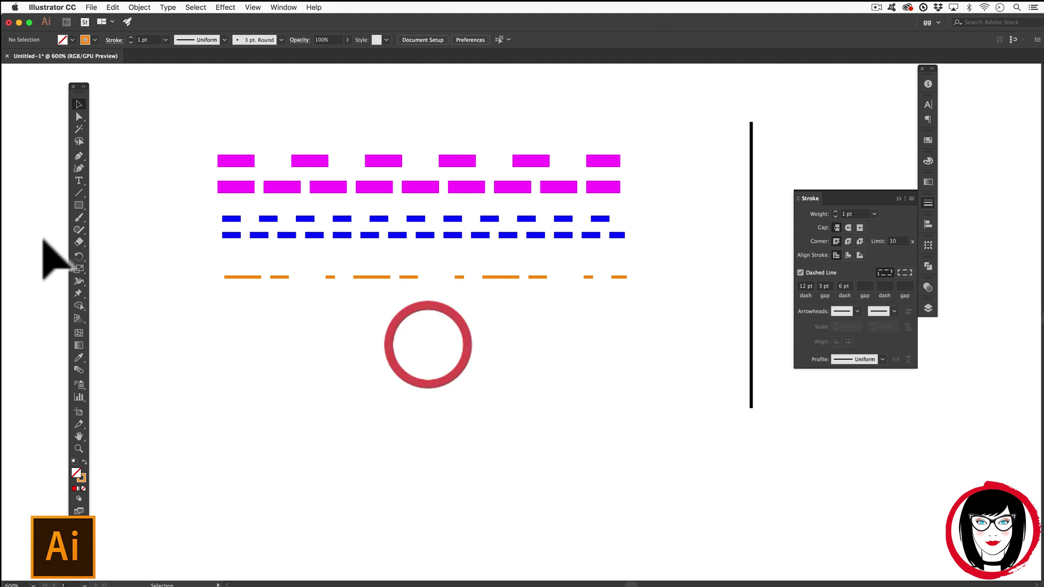
pyautogui.moveTo(79, 206); pyautogui.dragTo(122, 208)
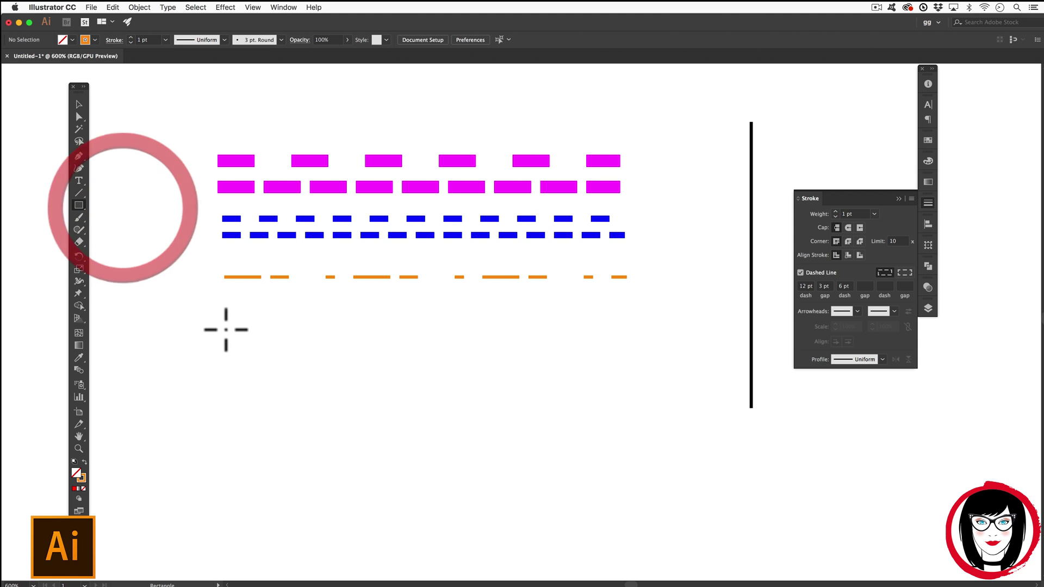
pyautogui.moveTo(219, 314)
pyautogui.mouseDown()
pyautogui.moveTo(566, 438)
pyautogui.moveTo(630, 500)
pyautogui.mouseUp()
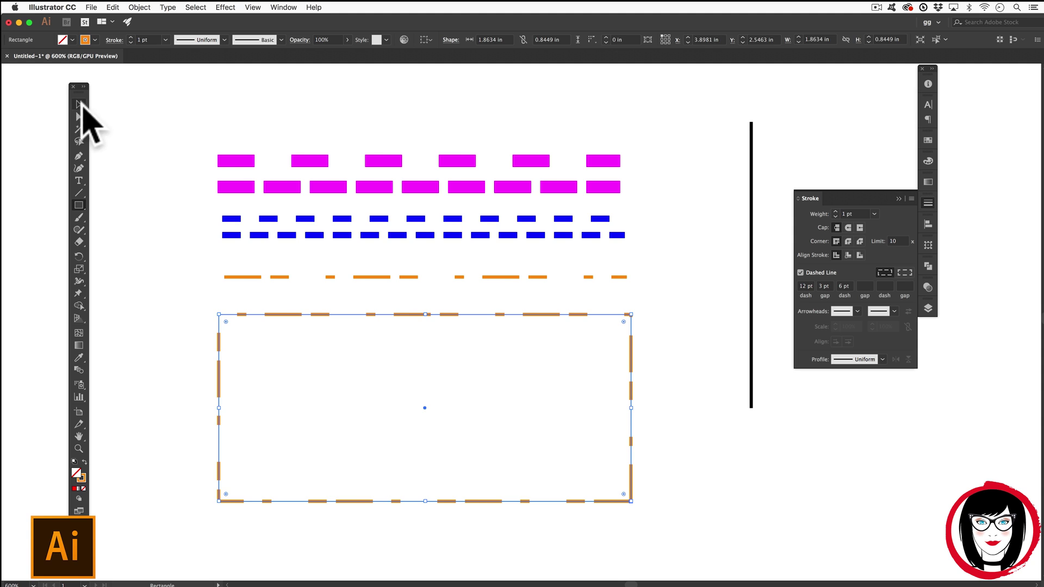
pyautogui.click(79, 103)
pyautogui.click(136, 209)
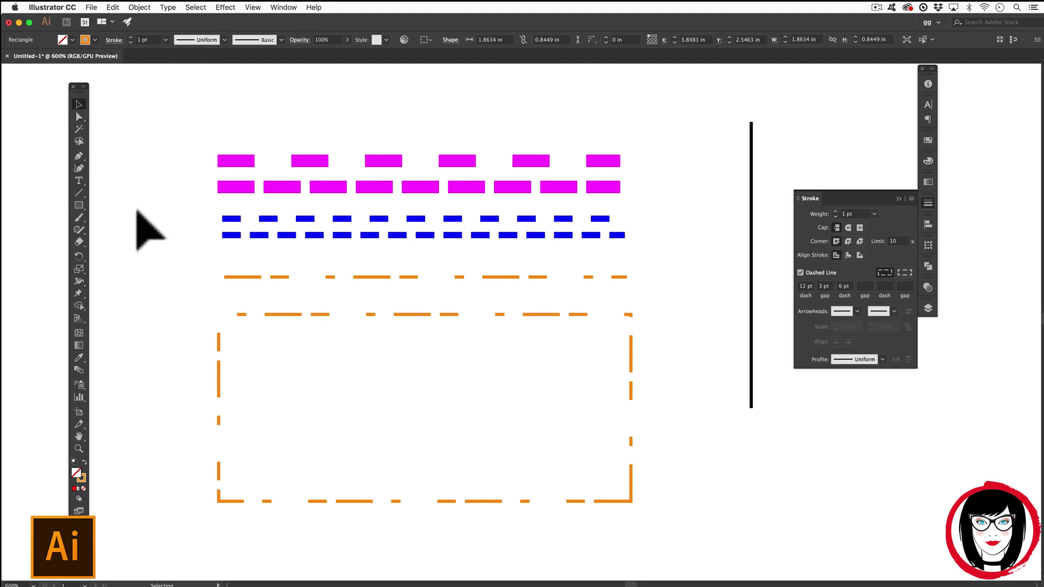
# Make the rectangle's stroke crimson red with an even 12 pt dash and 3 pt gap
pyautogui.click(631, 481)
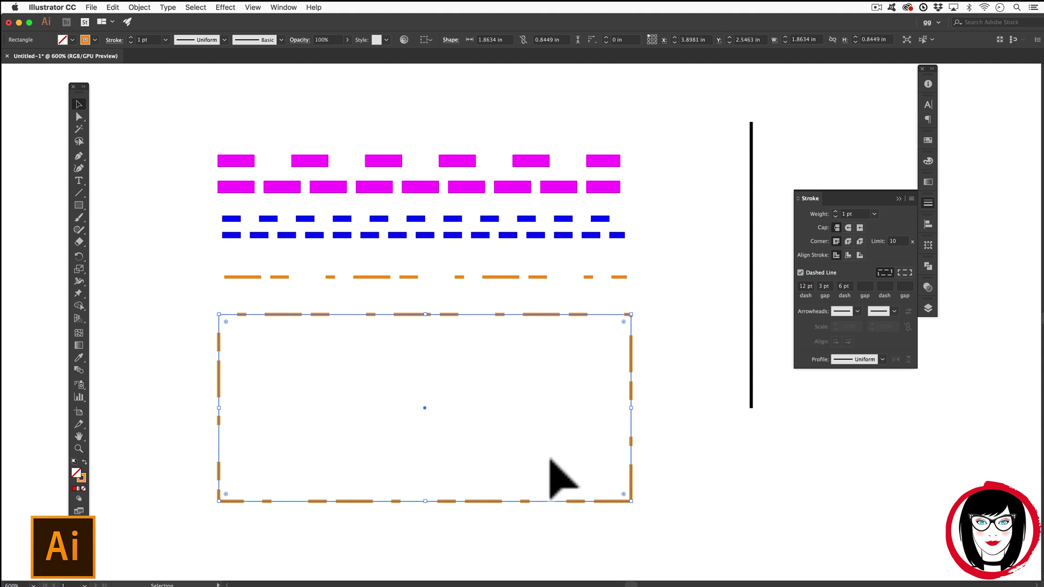
pyautogui.click(95, 40)
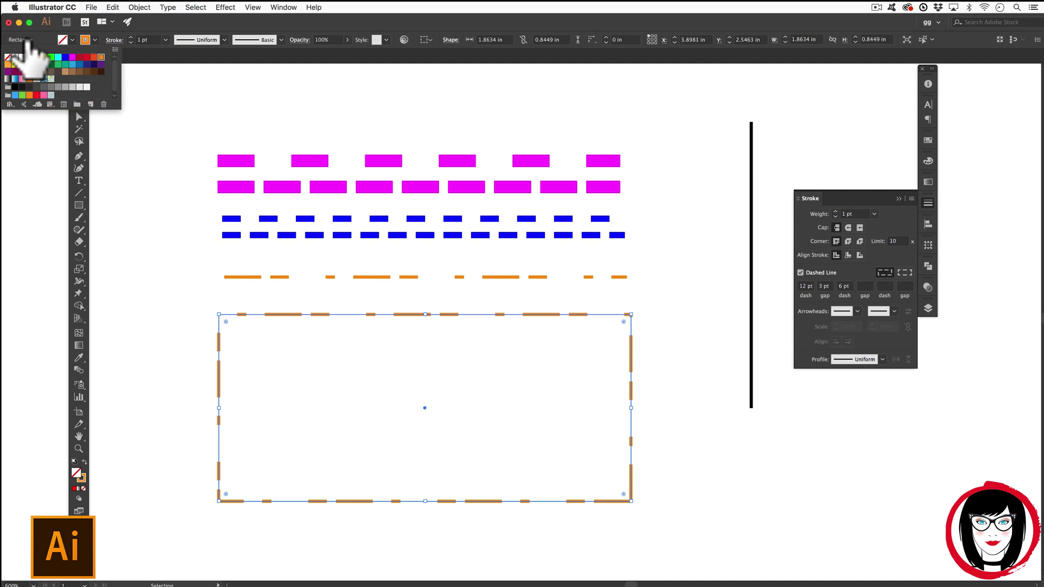
pyautogui.click(79, 57)
pyautogui.click(842, 286)
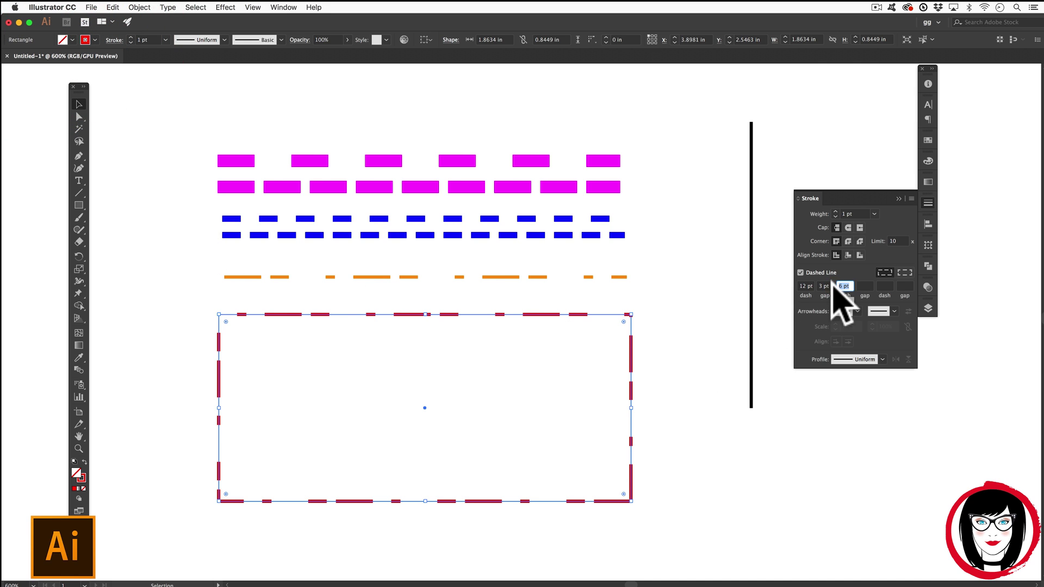
pyautogui.press('BackSpace')
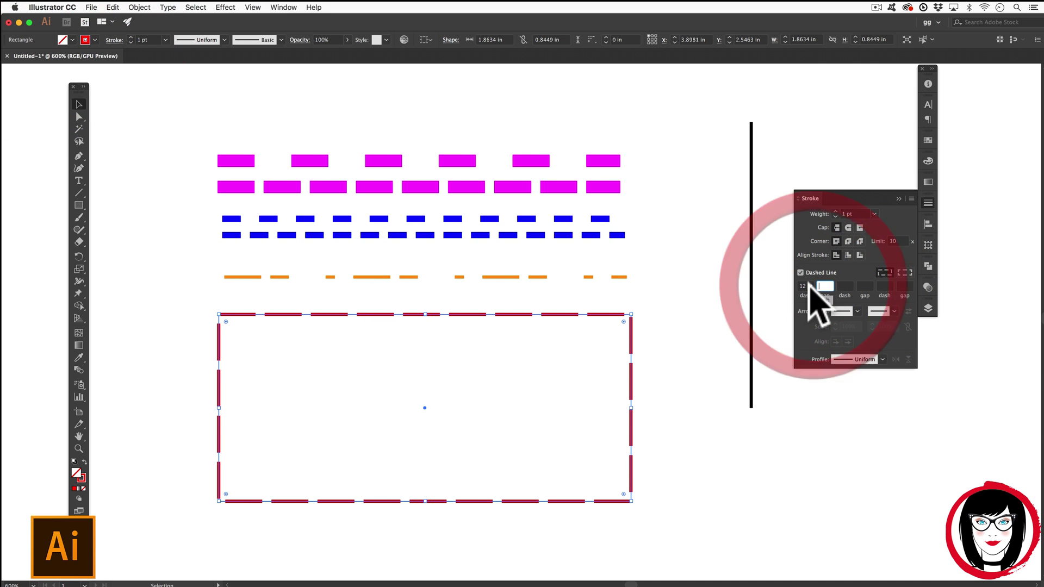
pyautogui.click(683, 369)
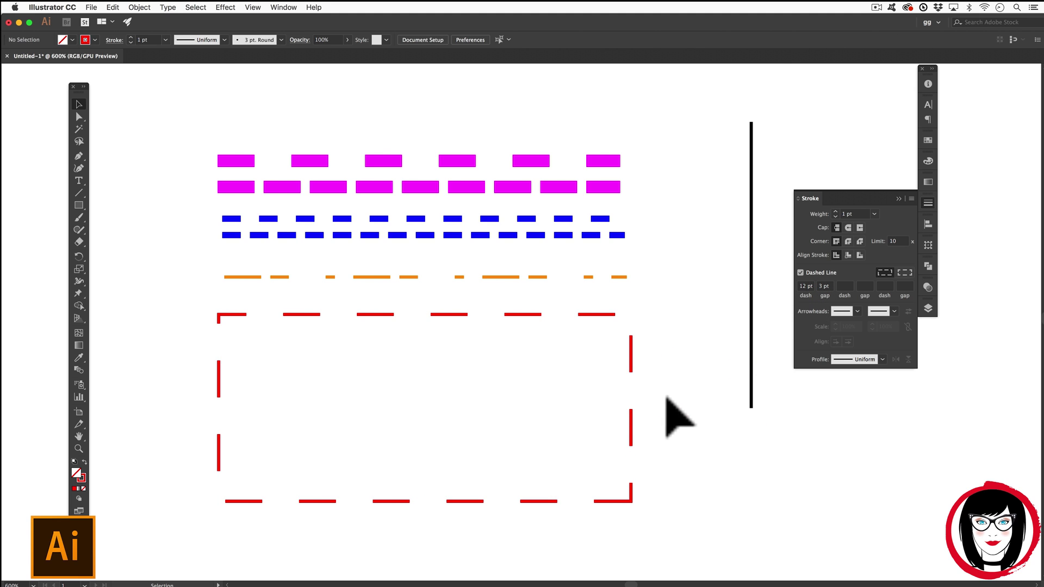
# Thicken the red rectangle's dashed stroke to 4 pt
pyautogui.click(515, 362)
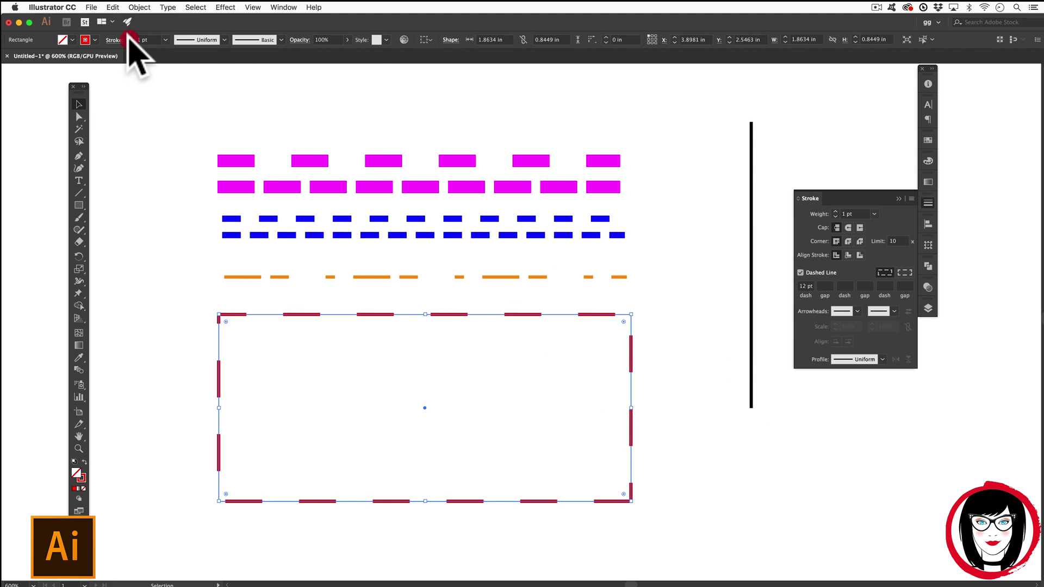
pyautogui.click(130, 37)
pyautogui.click(131, 36)
pyautogui.click(130, 37)
pyautogui.click(674, 374)
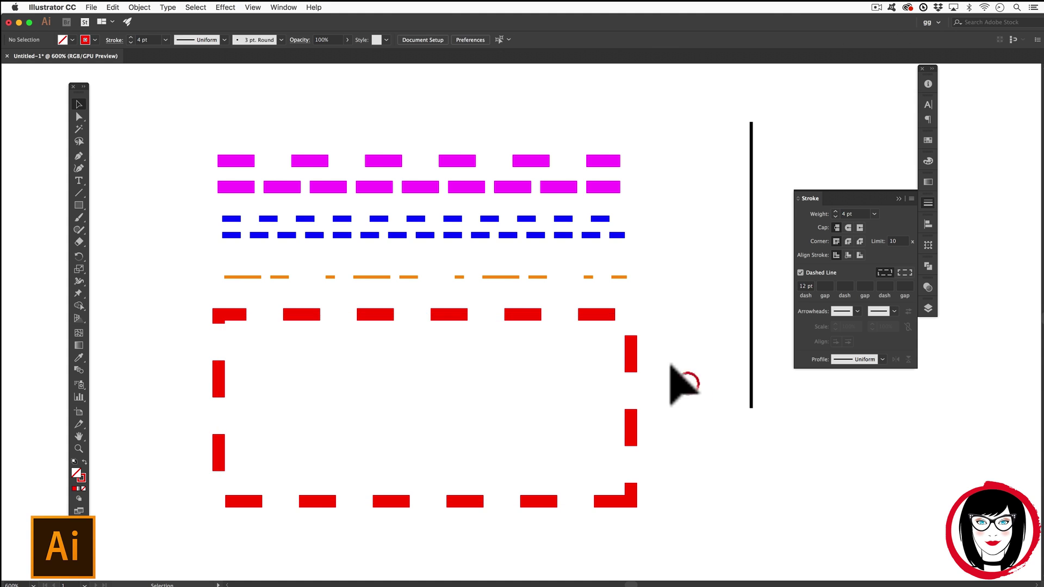
pyautogui.click(546, 356)
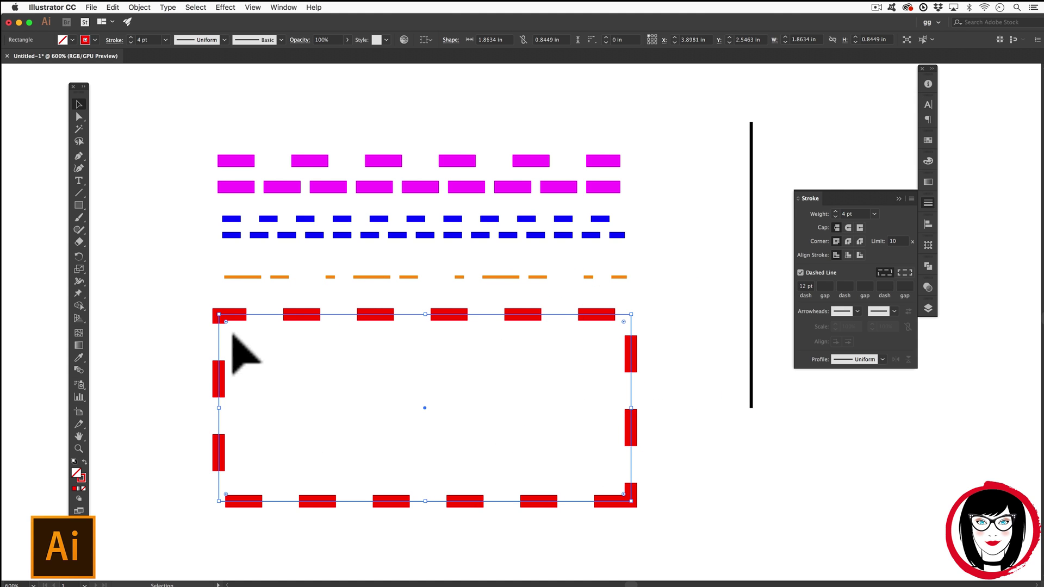
pyautogui.click(668, 401)
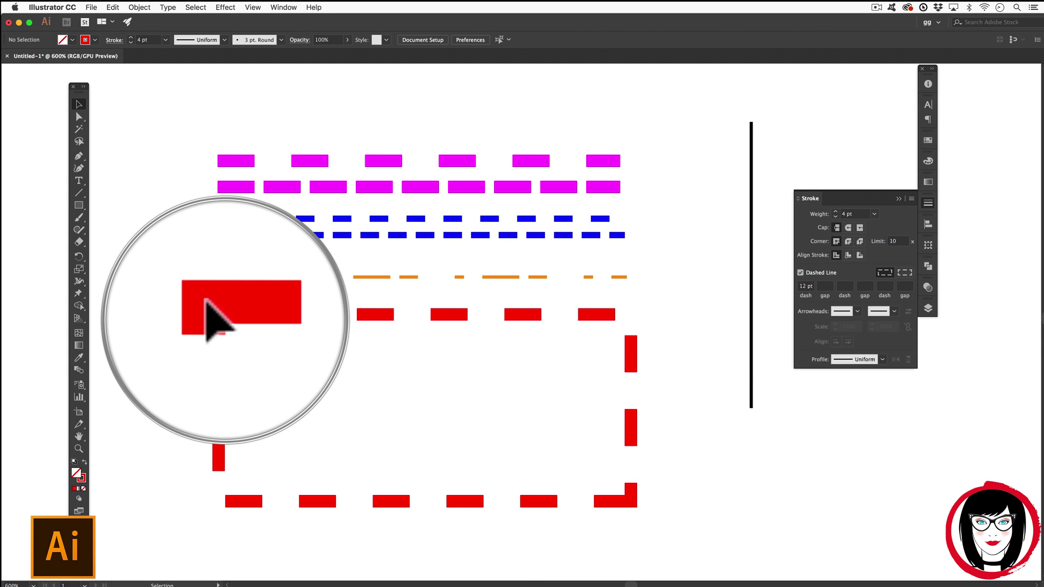
pyautogui.click(680, 456)
# Delete the magenta, blue and orange dashed lines and the black vertical line
pyautogui.moveTo(412, 120); pyautogui.dragTo(618, 281)
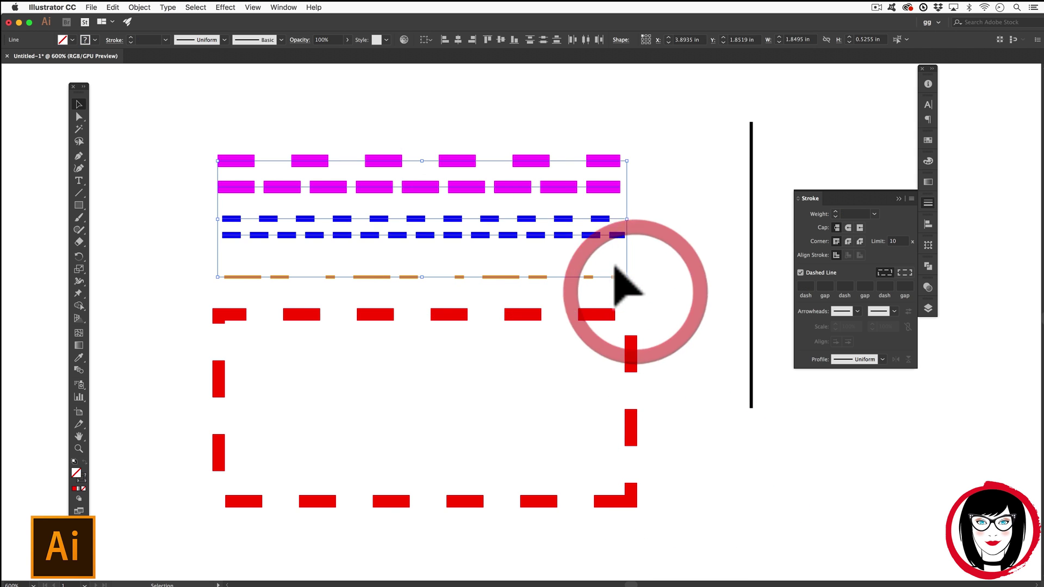
pyautogui.press('Delete')
pyautogui.moveTo(668, 211); pyautogui.dragTo(754, 246)
pyautogui.press('Delete')
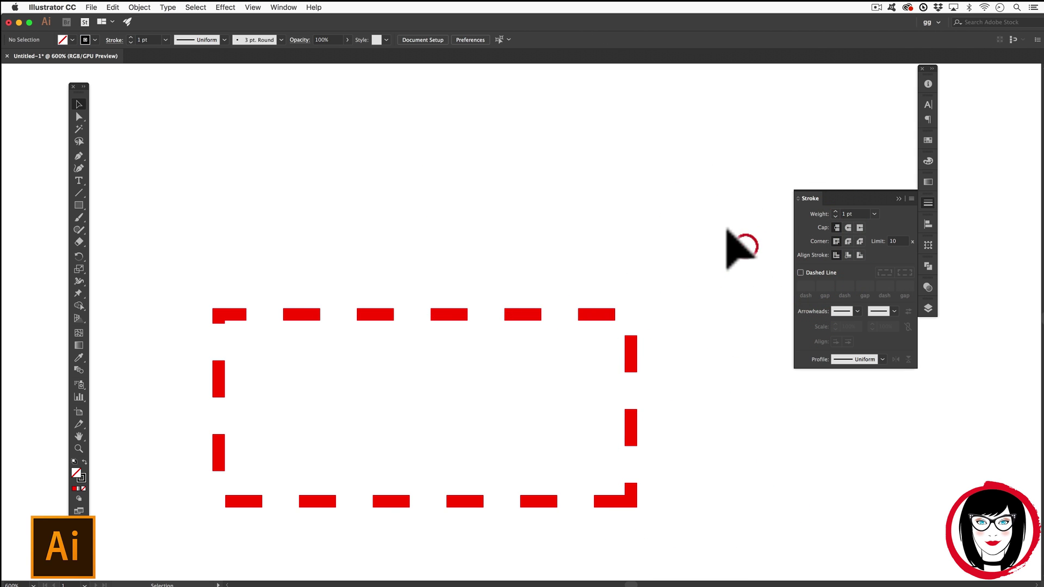
# Move the red rectangle toward the top left and reshape it into a flatter box
pyautogui.moveTo(430, 315); pyautogui.dragTo(386, 90)
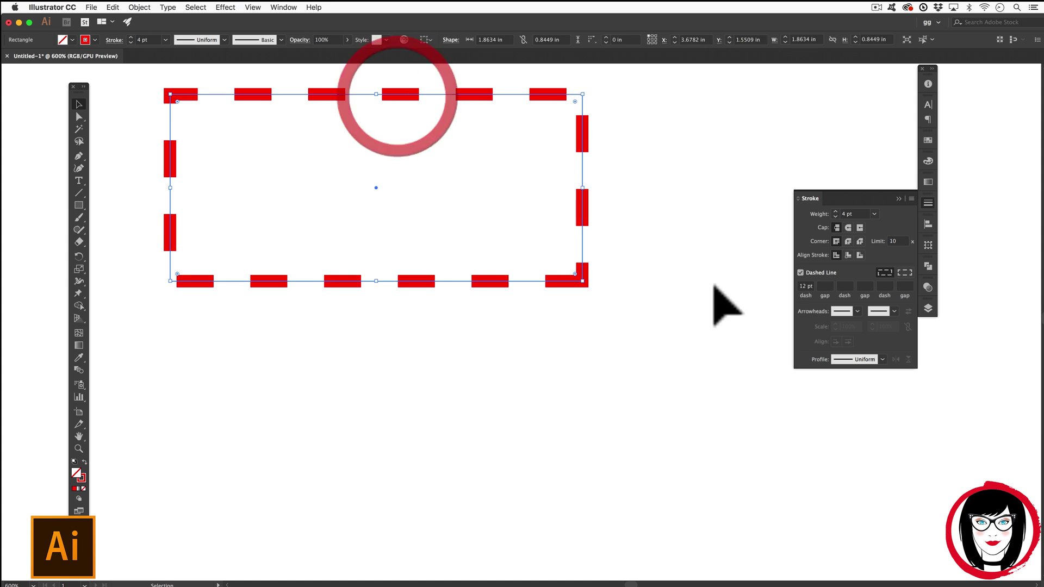
pyautogui.click(734, 303)
pyautogui.moveTo(615, 305); pyautogui.dragTo(589, 270)
pyautogui.moveTo(539, 228); pyautogui.dragTo(469, 193)
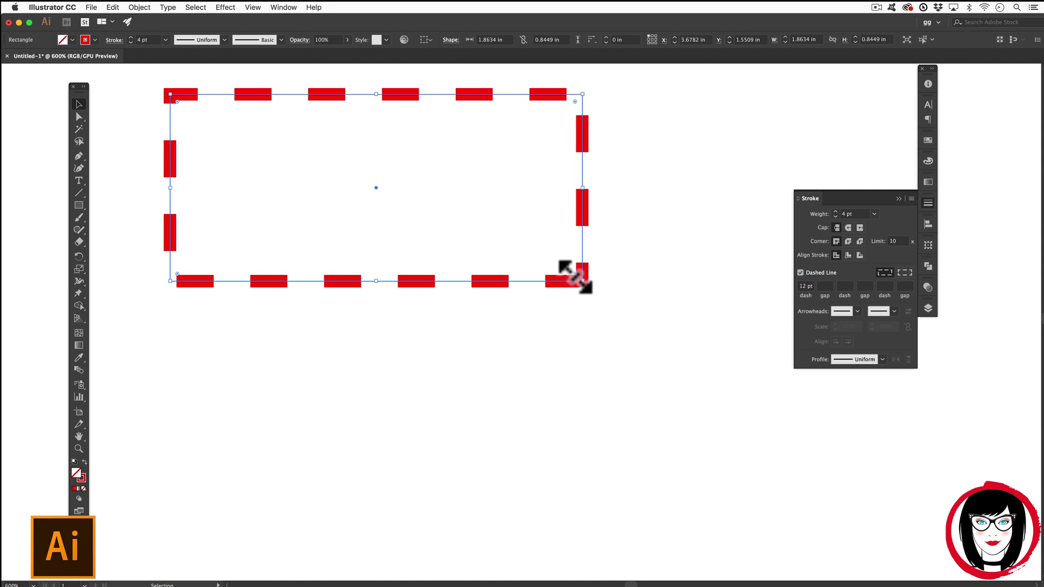
pyautogui.moveTo(588, 286); pyautogui.dragTo(587, 200)
pyautogui.click(652, 233)
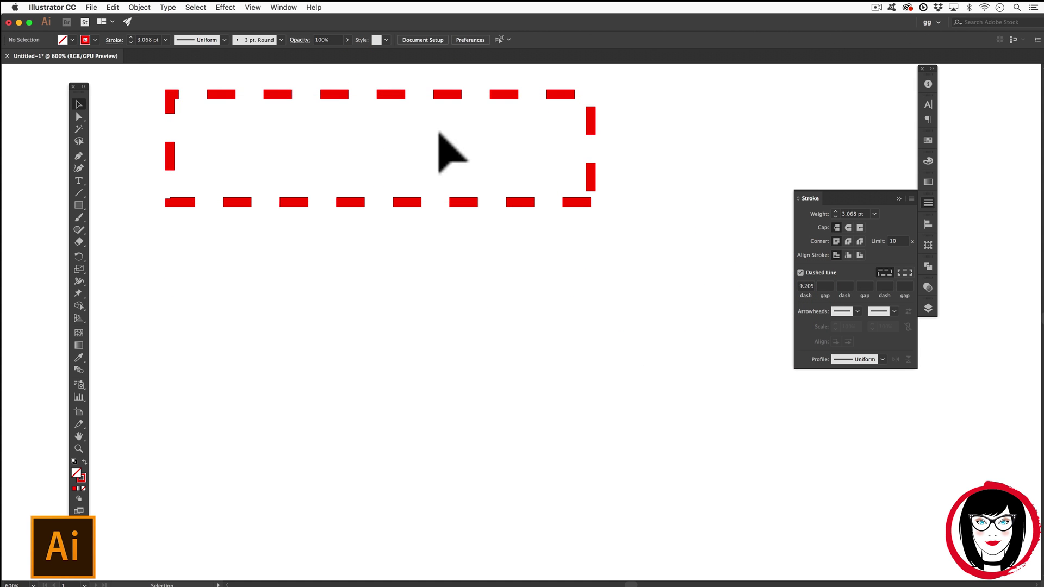
# Alt-drag a copy of the rectangle below and align its dashes to corners
pyautogui.click(344, 91)
pyautogui.click(552, 285)
pyautogui.click(419, 137)
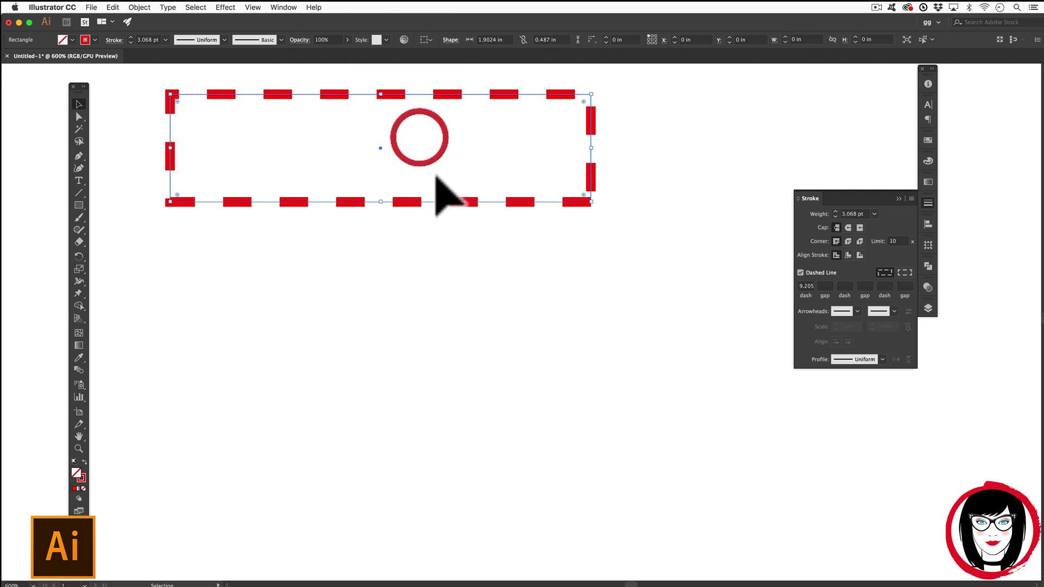
pyautogui.click(459, 200)
pyautogui.moveTo(459, 202); pyautogui.dragTo(442, 356)
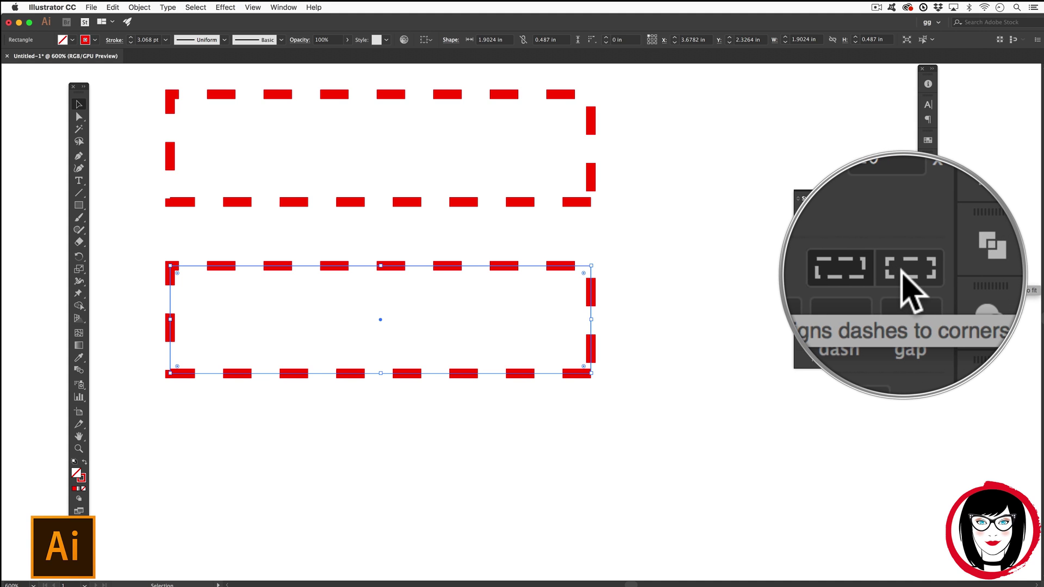
pyautogui.click(885, 254)
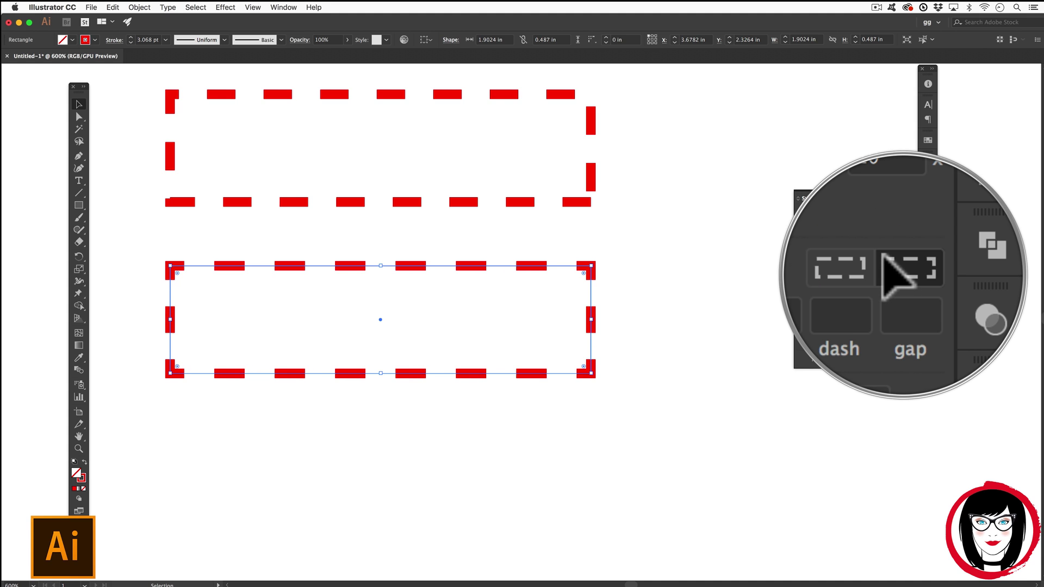
# Set the lower rectangle's stroke to 4 pt with 14 pt dash and 3 pt gap, then drag its corner outward to enlarge it
pyautogui.press('super+shift+a')
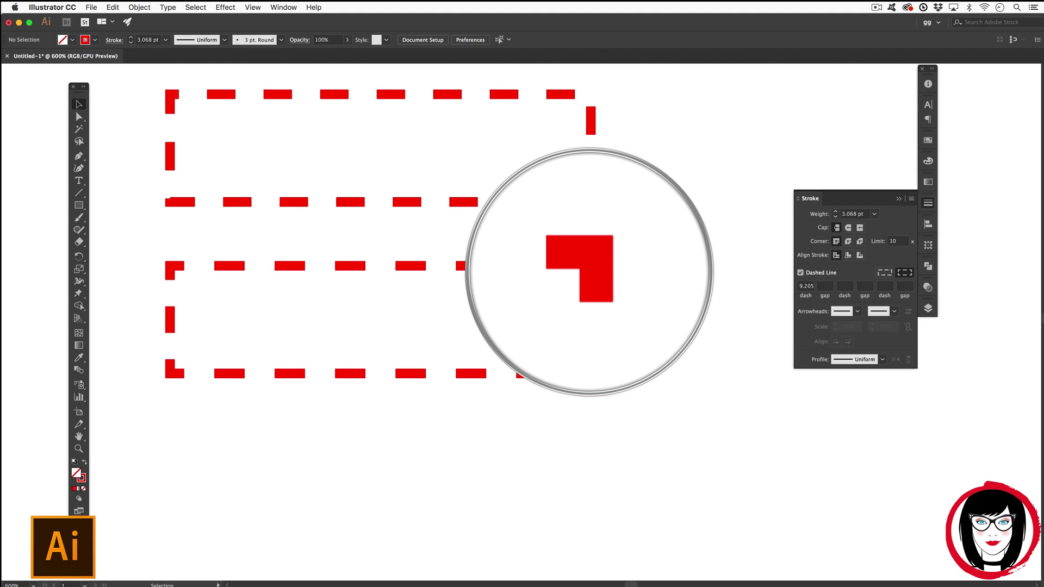
pyautogui.click(129, 37)
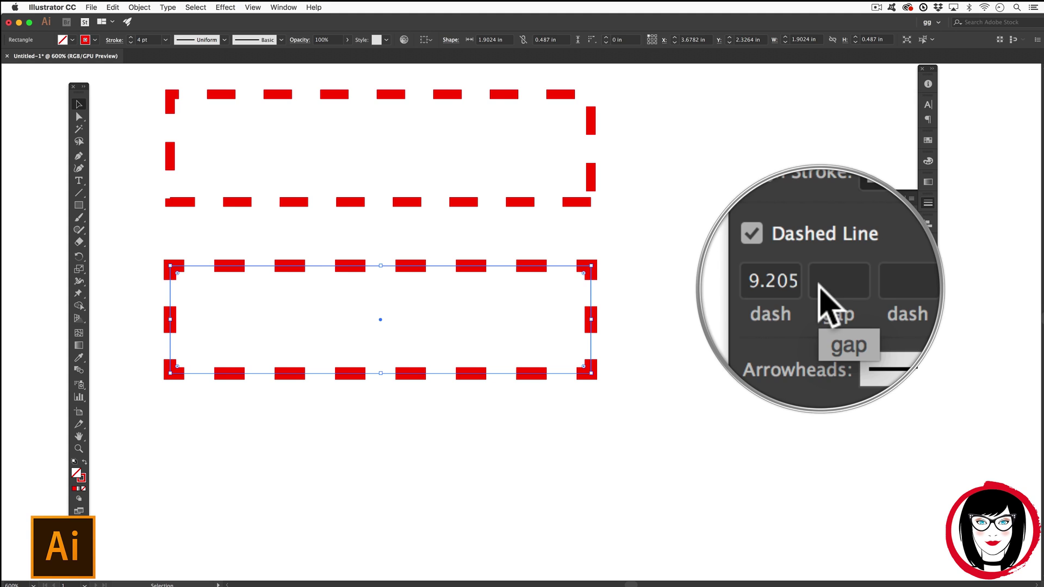
pyautogui.click(804, 286)
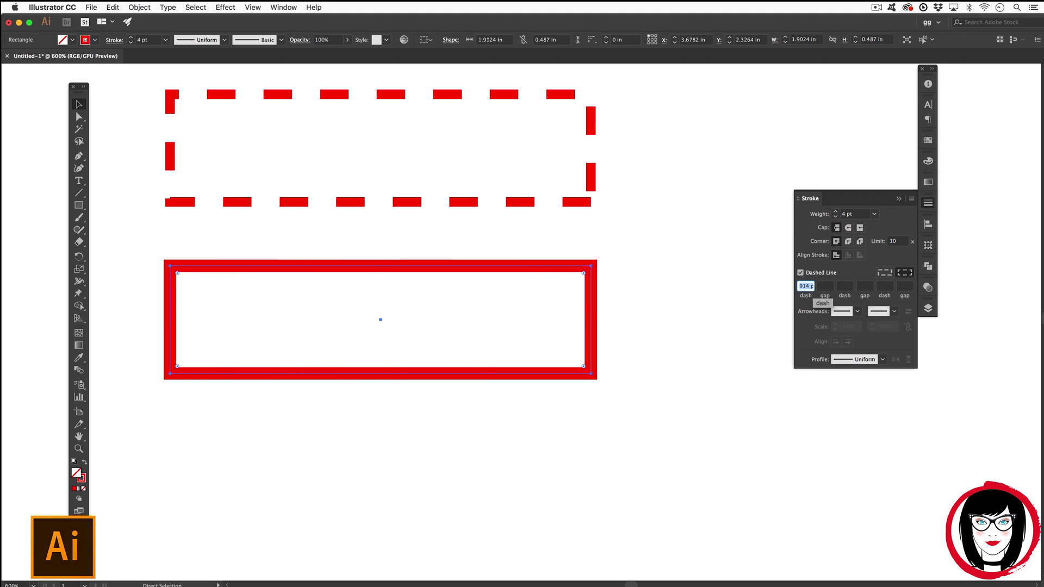
pyautogui.press('Return')
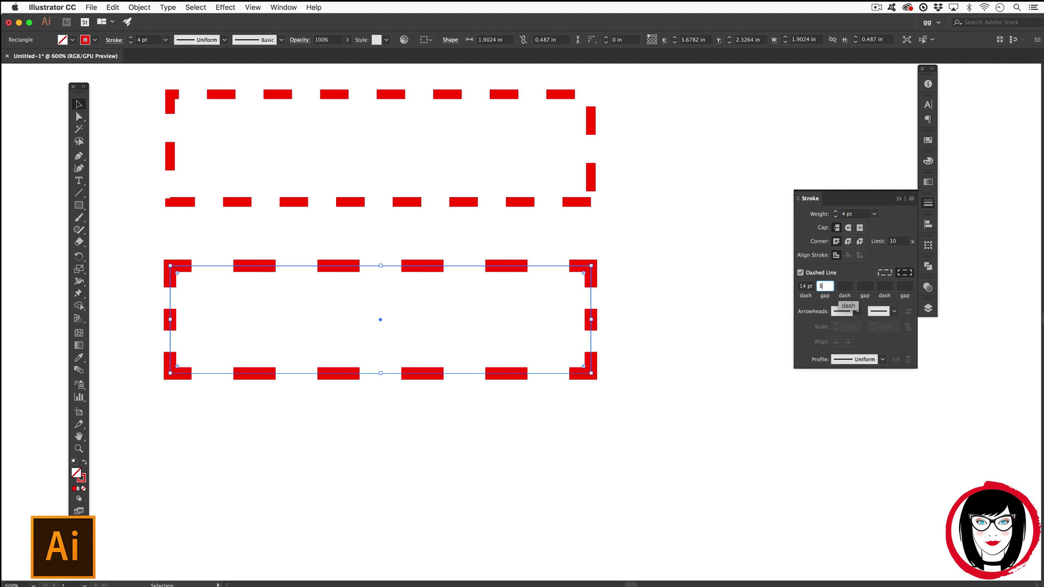
pyautogui.write('3')
pyautogui.press('Return')
pyautogui.moveTo(591, 373)
pyautogui.mouseDown()
pyautogui.moveTo(676, 473)
pyautogui.moveTo(670, 528)
pyautogui.moveTo(682, 538)
pyautogui.mouseUp()
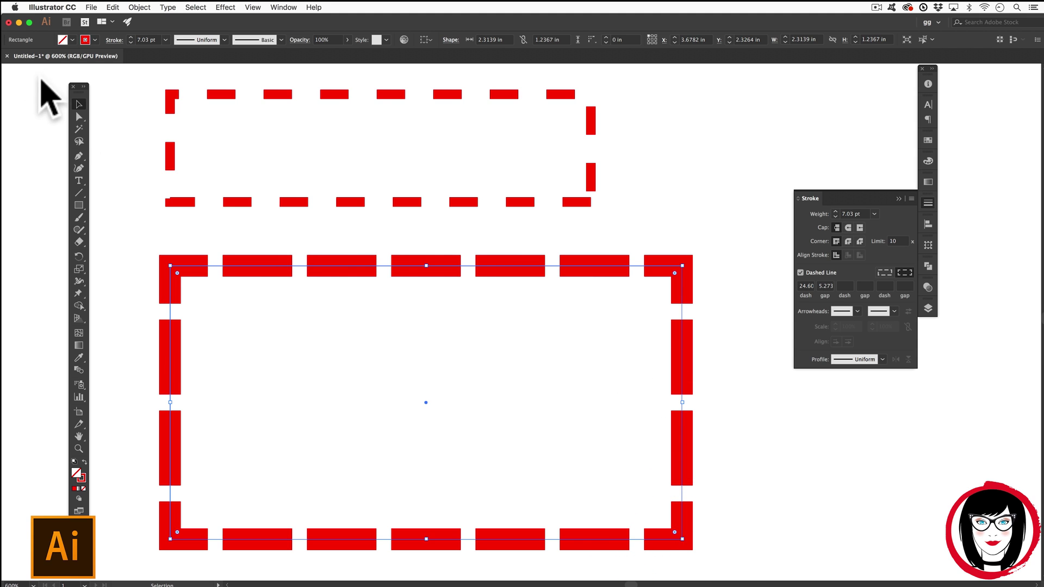
# Set the lower rectangle to 12 pt dashes with 3 pt gaps, preview it deselected, then undo the last change
pyautogui.click(218, 234)
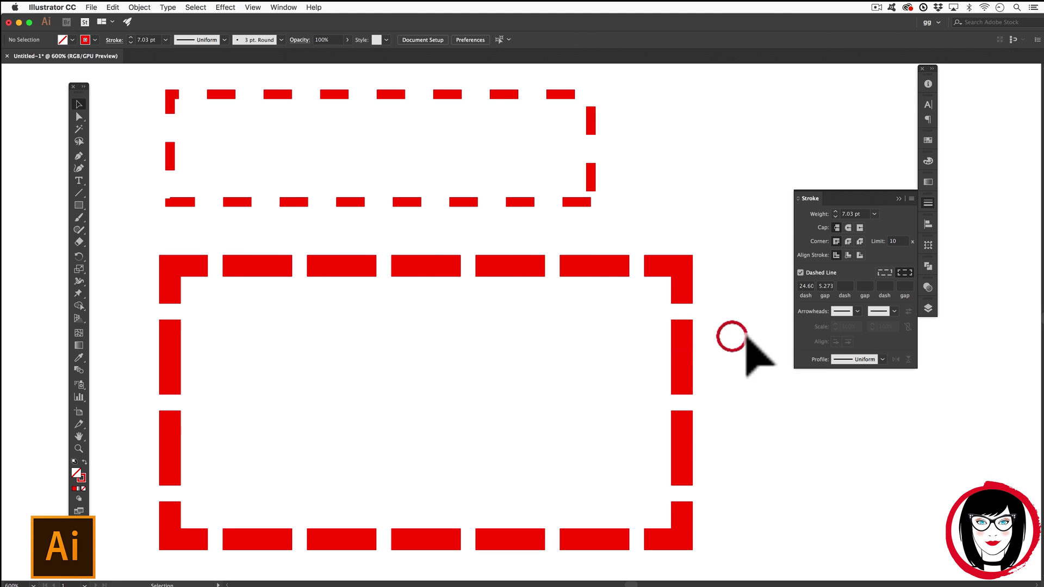
pyautogui.click(590, 304)
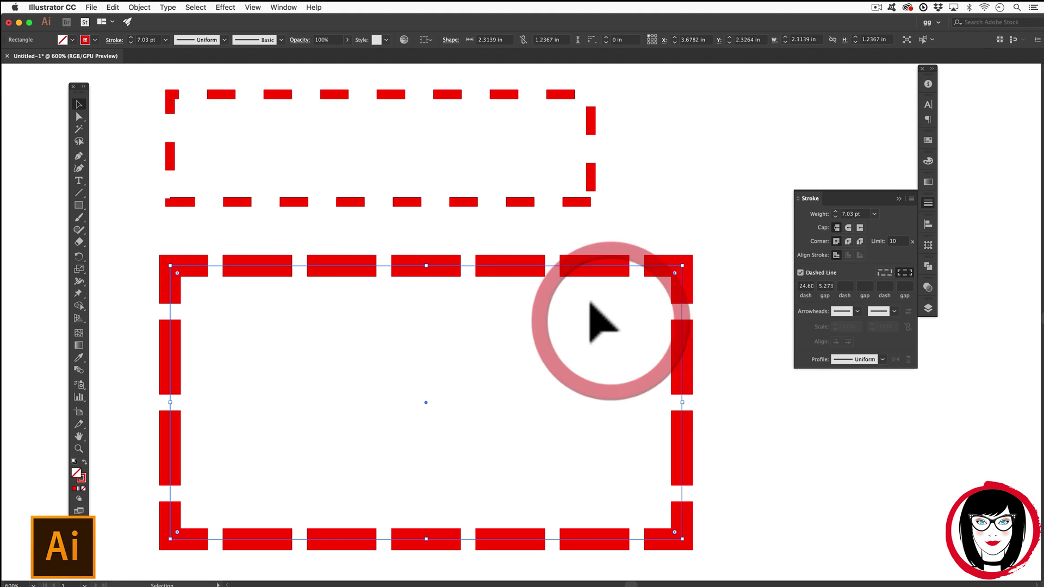
pyautogui.click(805, 286)
pyautogui.write('12')
pyautogui.press('Tab')
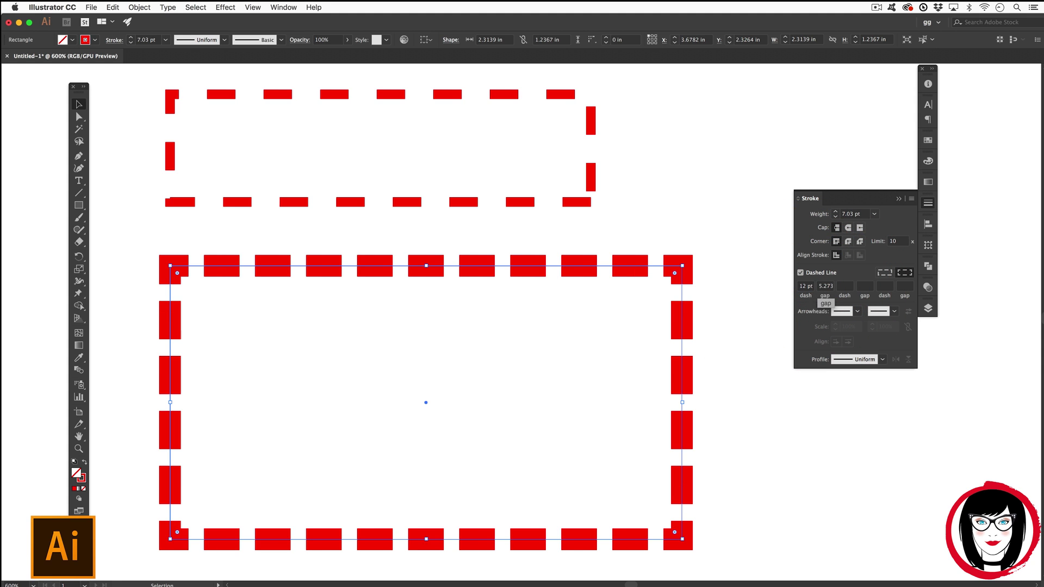
pyautogui.click(831, 287)
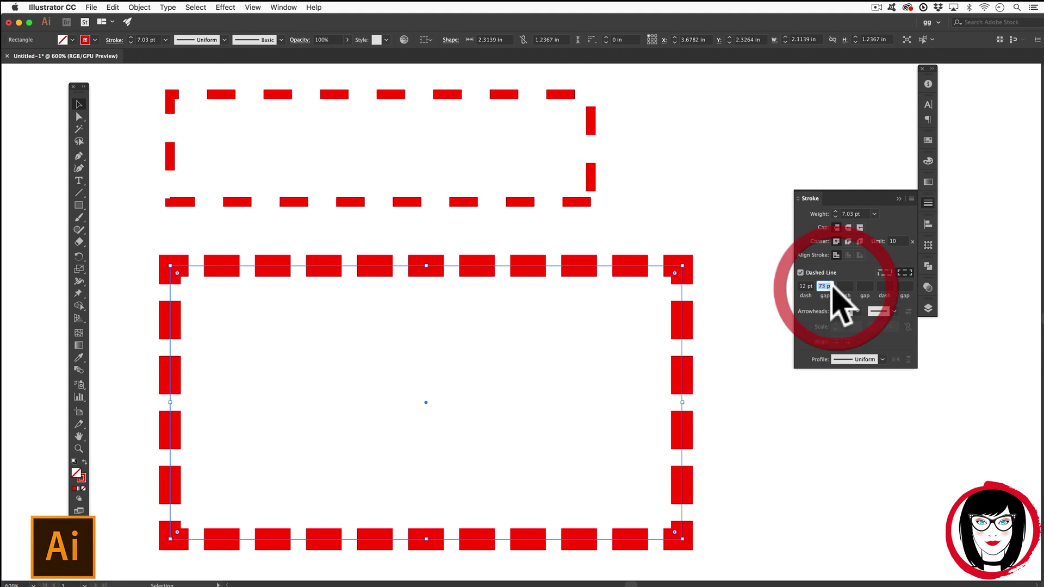
pyautogui.write('3')
pyautogui.press('Return')
pyautogui.click(745, 322)
pyautogui.press('super+z')
pyautogui.press('super+z')
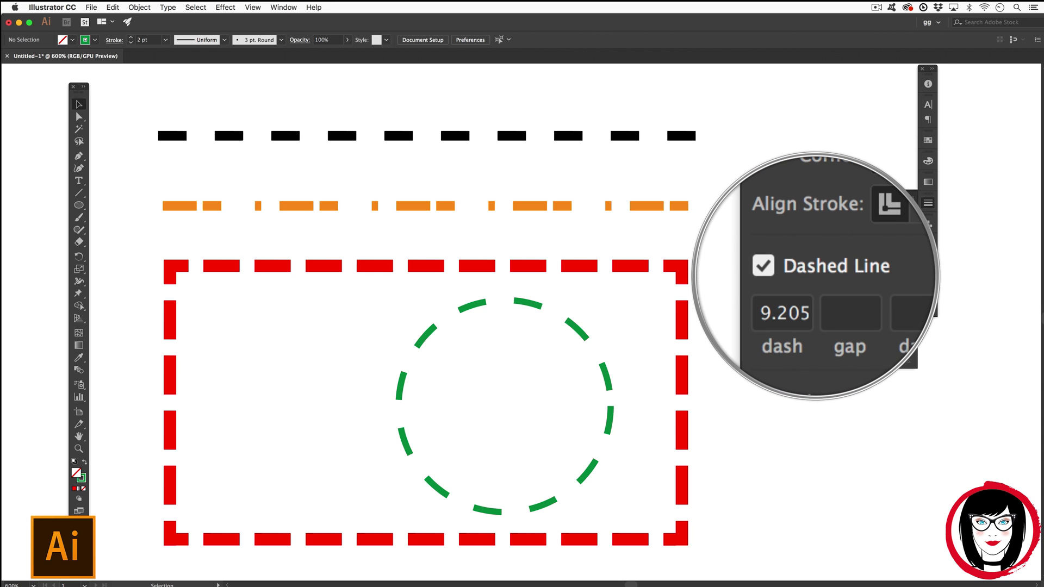
pyautogui.click(560, 134)
pyautogui.click(540, 206)
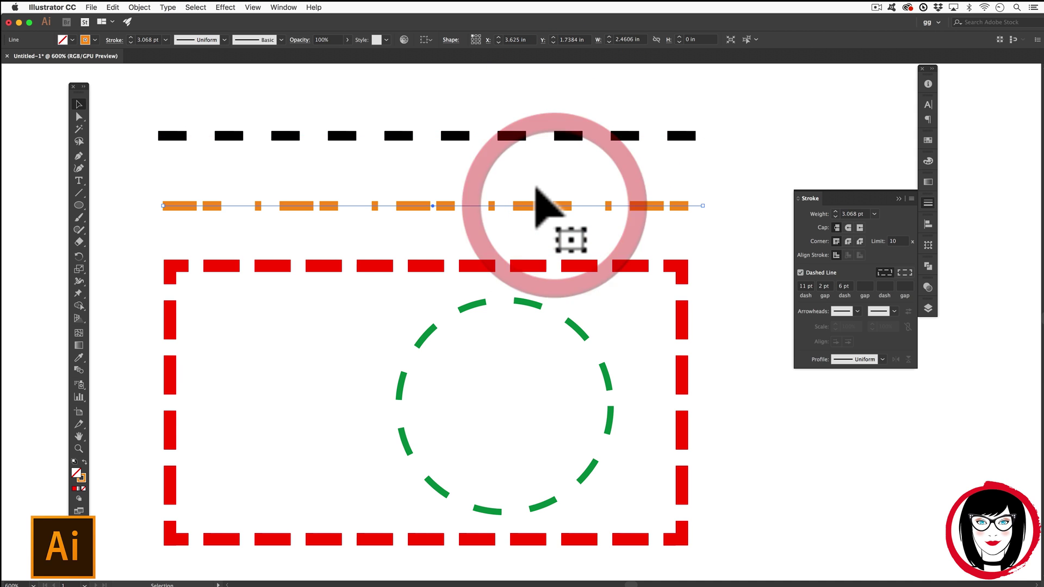
pyautogui.moveTo(497, 234); pyautogui.dragTo(612, 343)
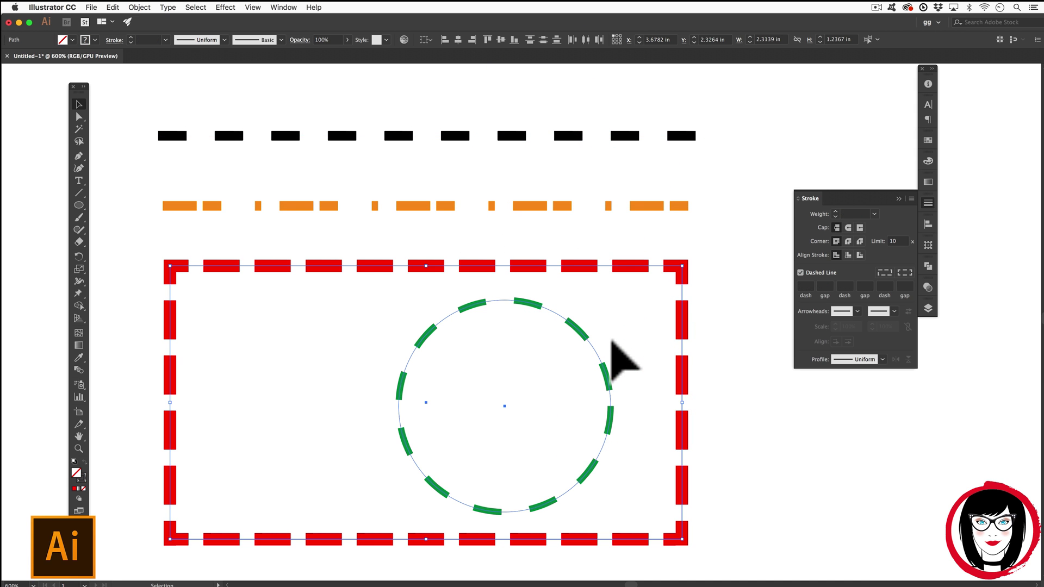